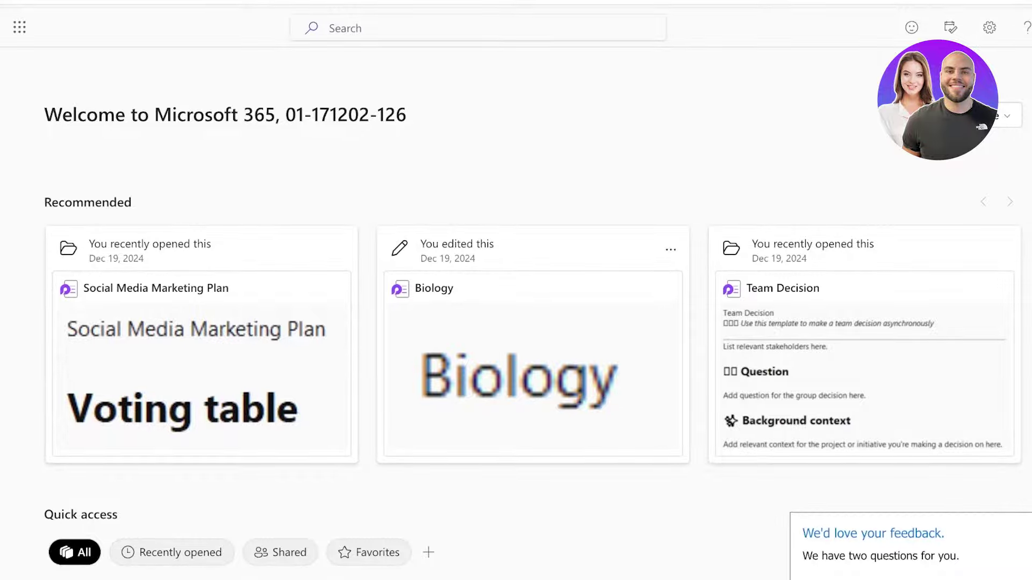
# Open the To Do app from the Microsoft 365 home page
pyautogui.hscroll(-1, 532, 344)
pyautogui.click(73, 27)
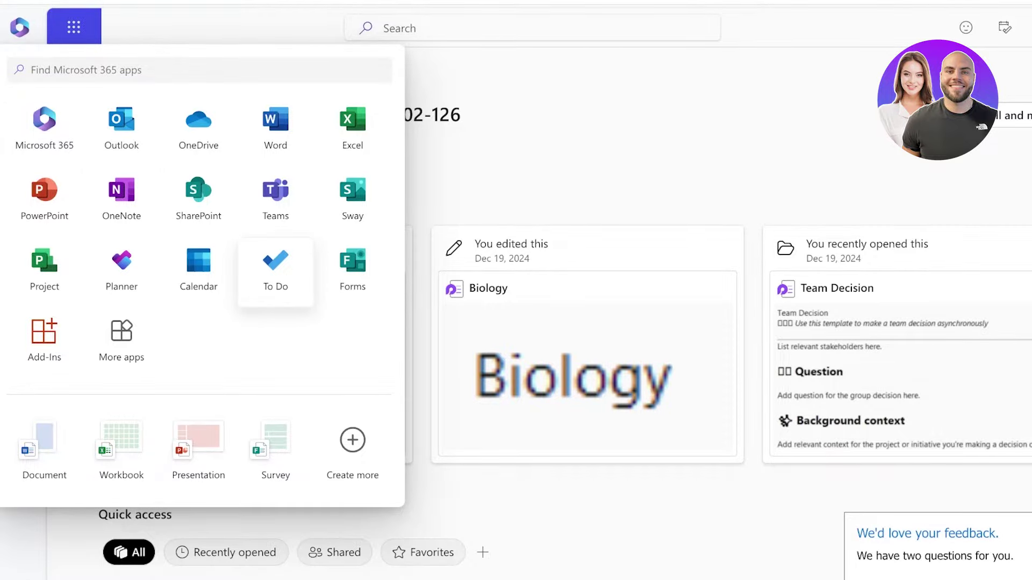
pyautogui.click(275, 272)
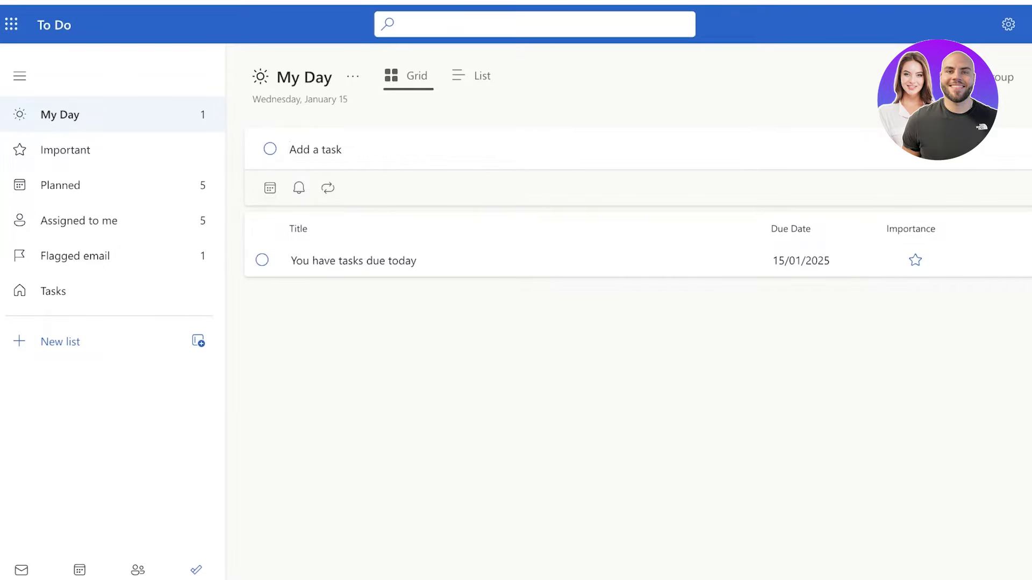
# Examine the My Day, Important, Planned, Assigned to me, Flagged email and Tasks lists, including the list options of My Day and Tasks
pyautogui.click(353, 77)
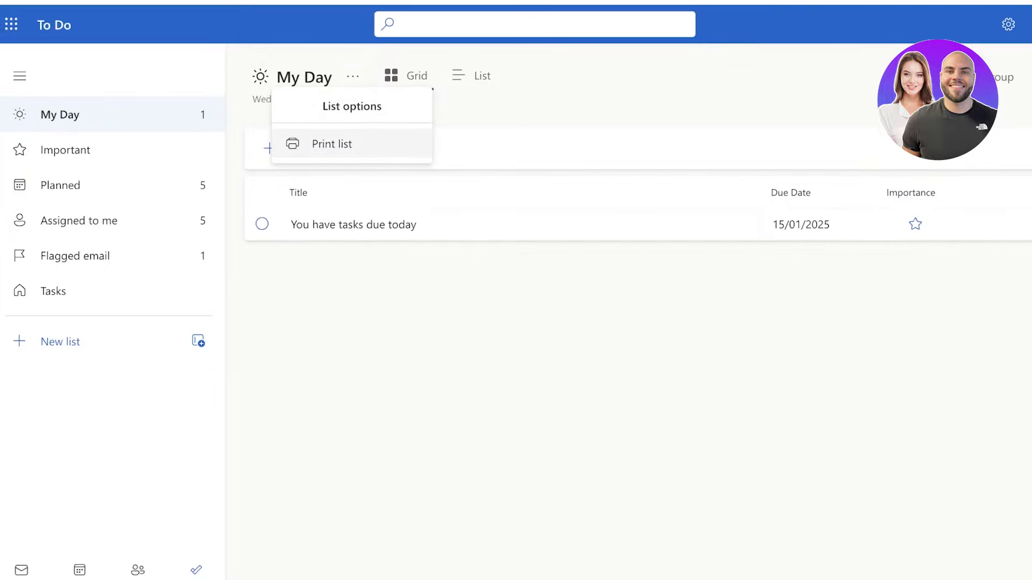
pyautogui.click(484, 149)
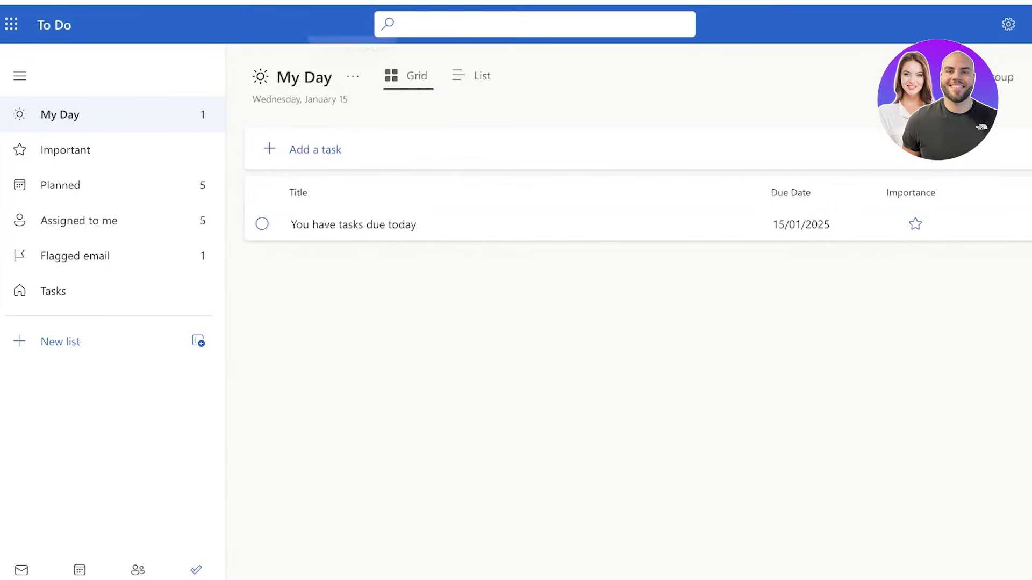
pyautogui.click(316, 150)
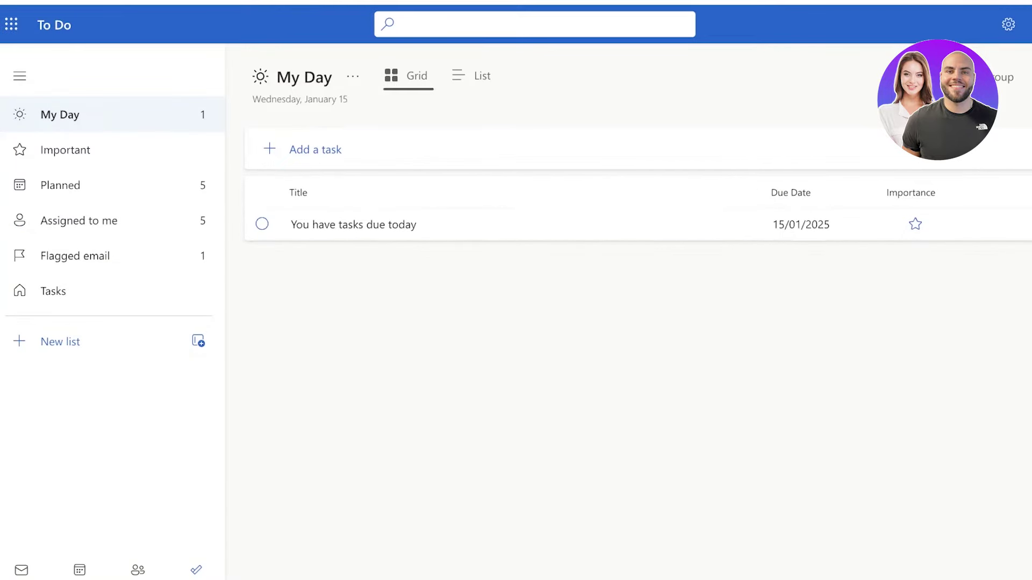
pyautogui.click(66, 150)
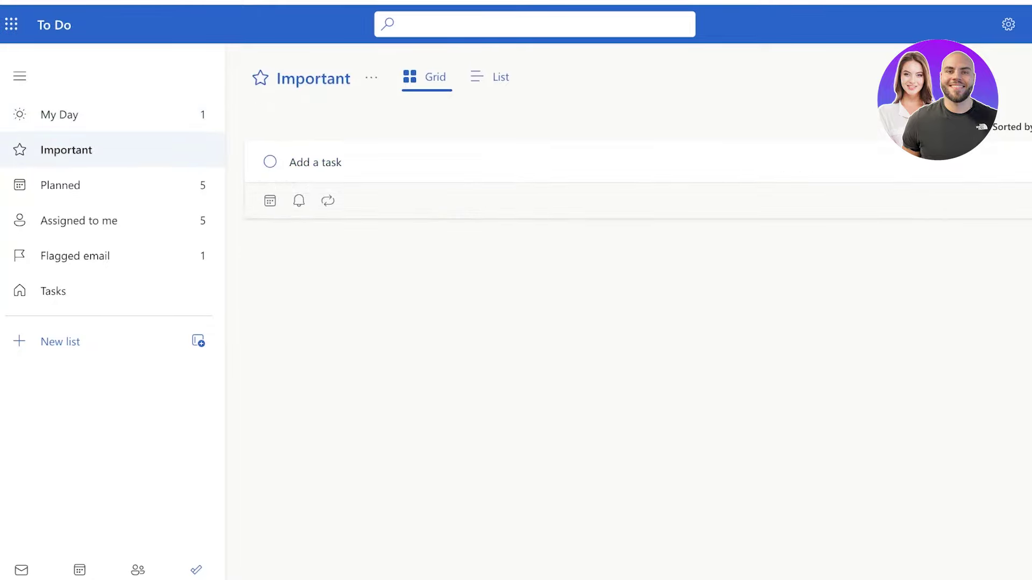
pyautogui.click(60, 185)
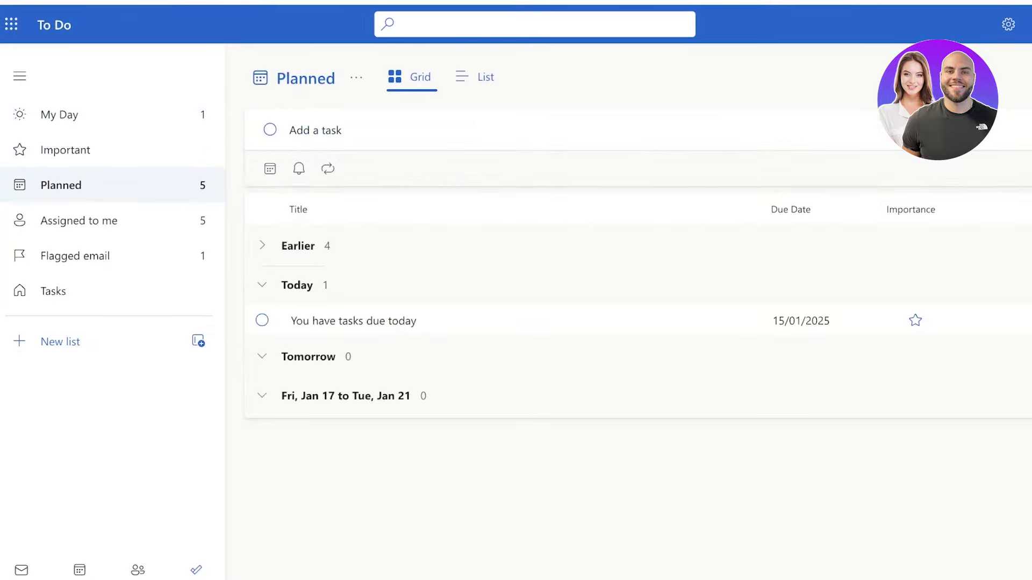
pyautogui.click(79, 220)
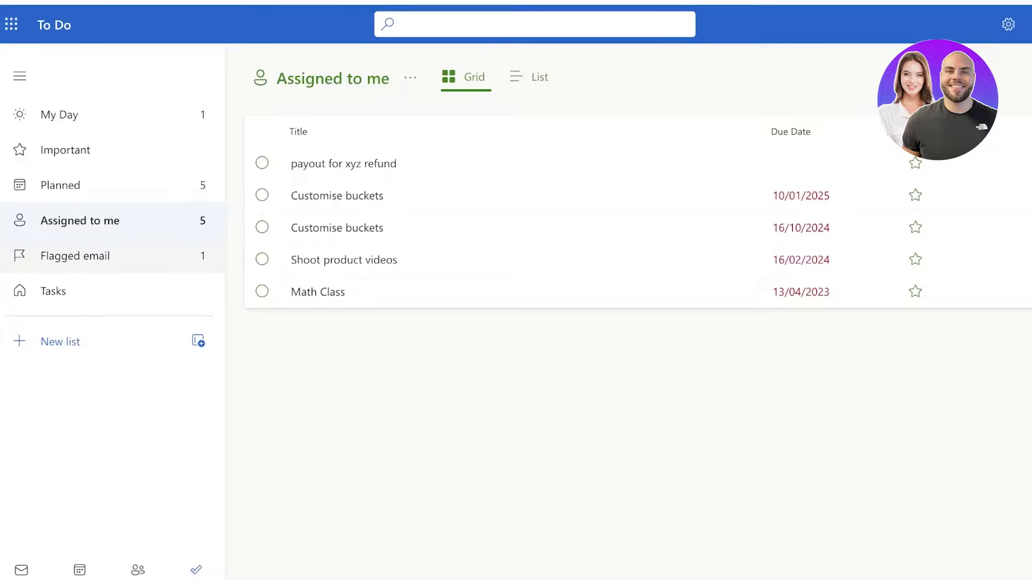
pyautogui.click(75, 256)
pyautogui.click(53, 291)
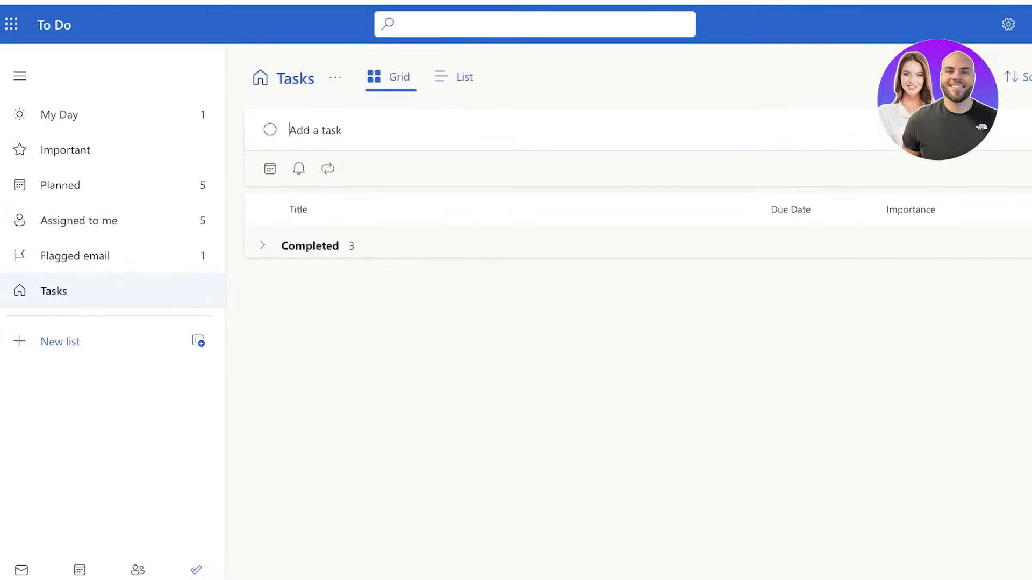
pyautogui.click(335, 78)
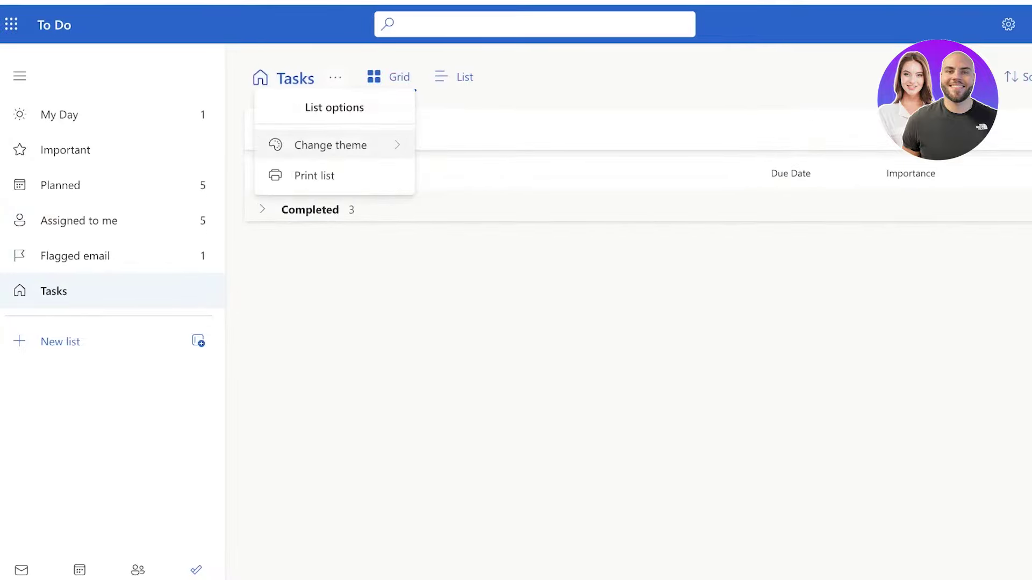
pyautogui.press('Escape')
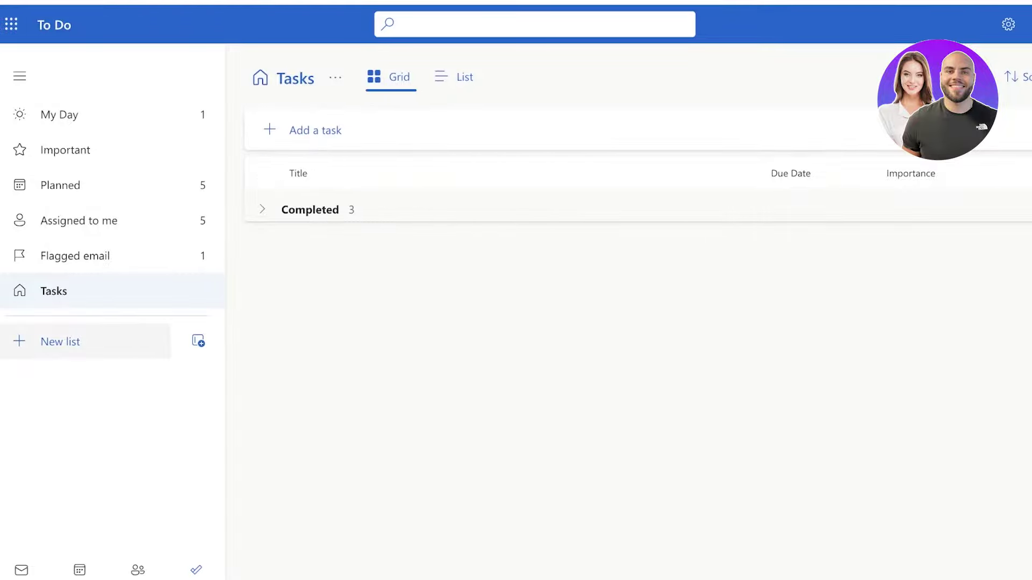
pyautogui.click(198, 341)
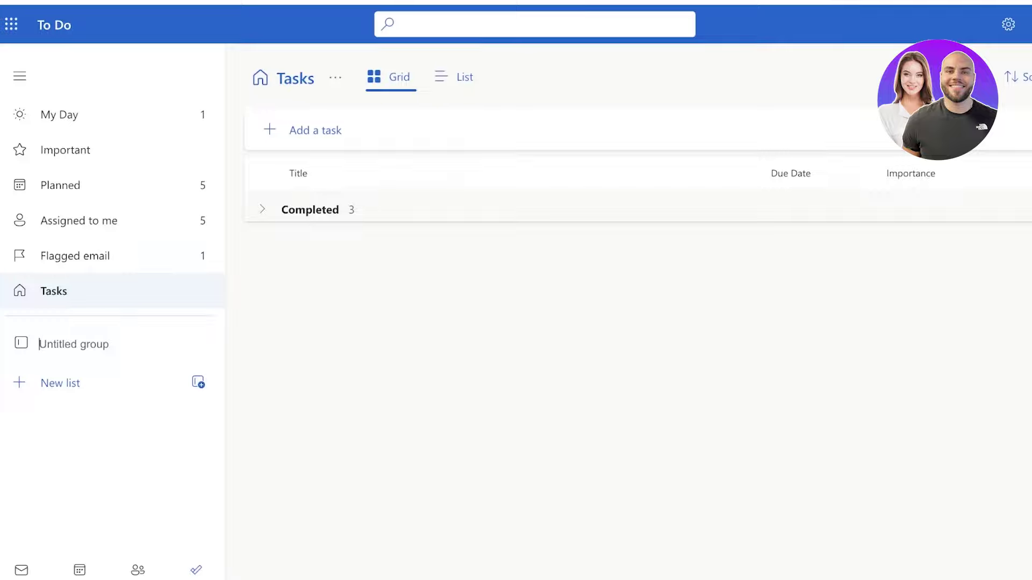
pyautogui.click(107, 383)
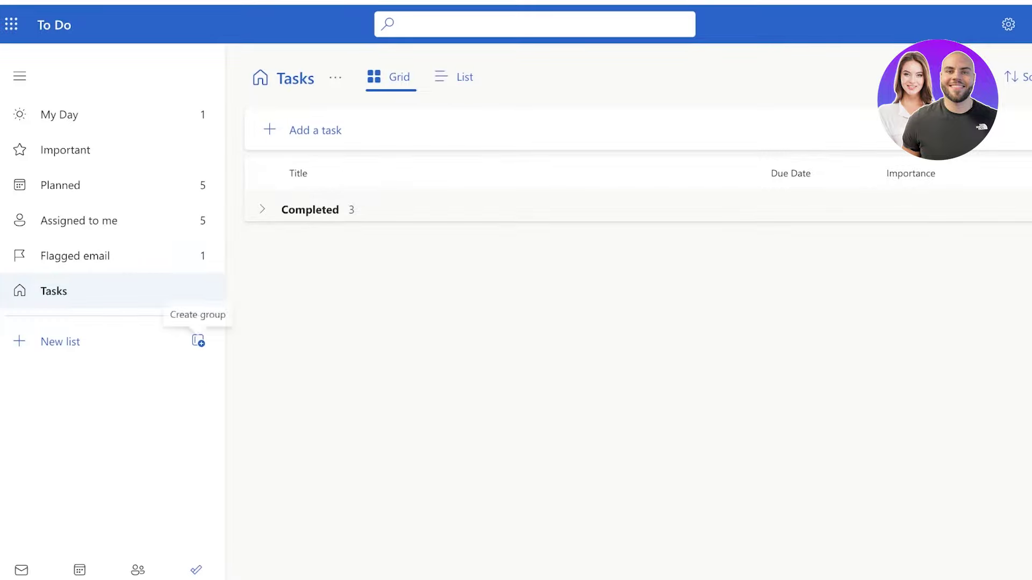
pyautogui.click(97, 341)
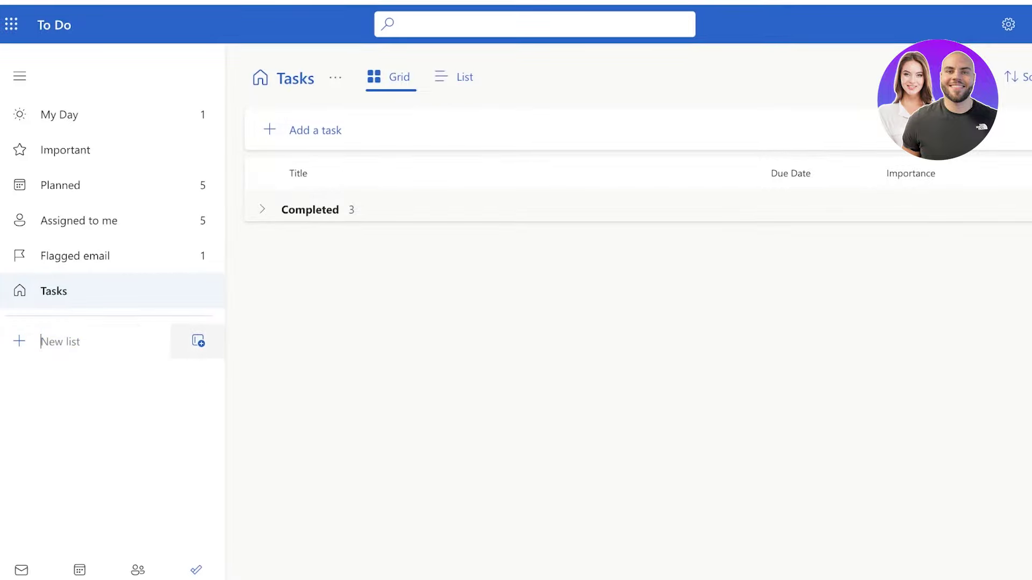
pyautogui.click(198, 340)
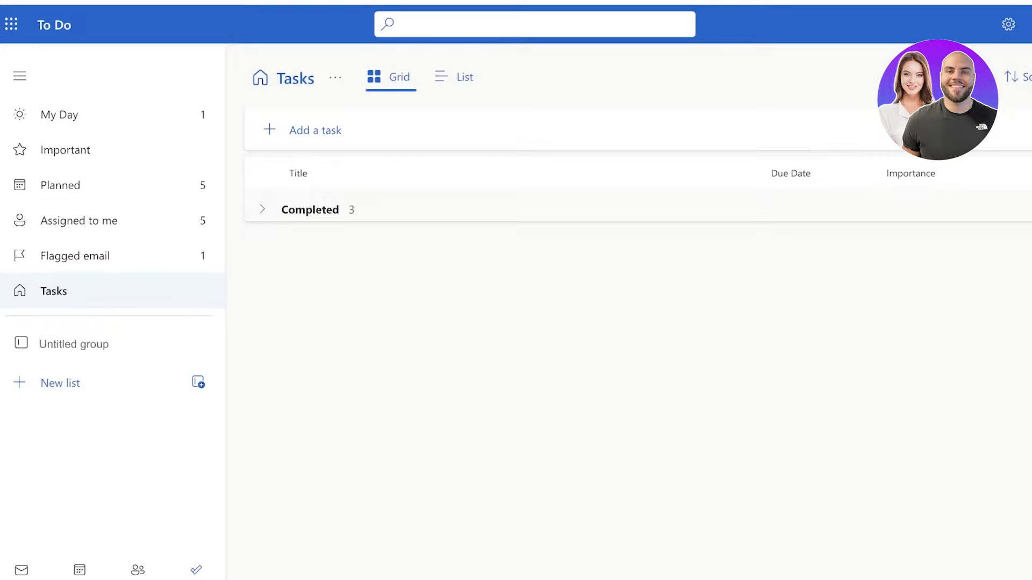
pyautogui.click(97, 383)
# Create a new task list named University
pyautogui.click(96, 342)
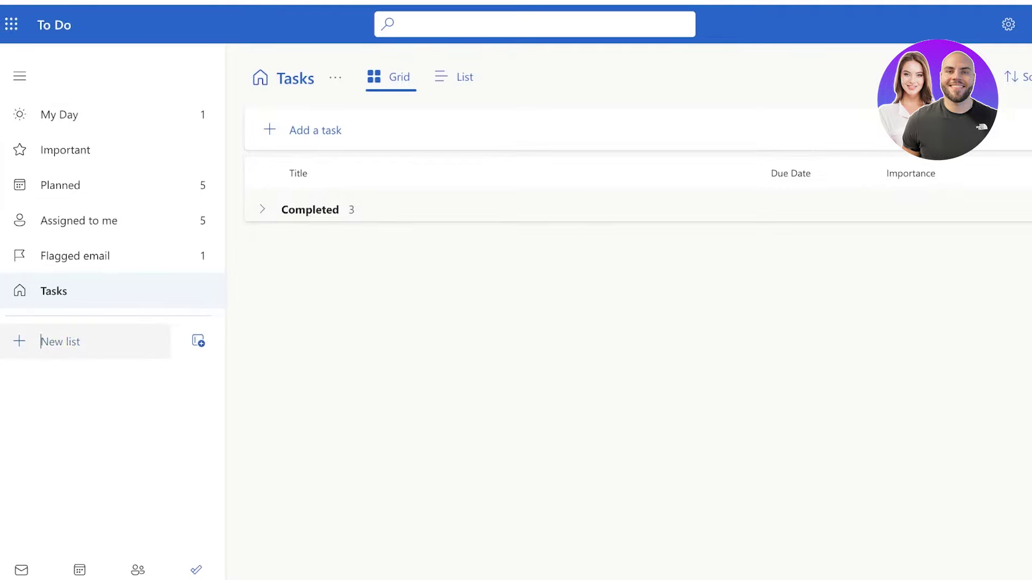
pyautogui.write('A')
pyautogui.press('BackSpace')
pyautogui.write('Work R')
pyautogui.press('BackSpace')
pyautogui.press('BackSpace')
pyautogui.press('BackSpace')
pyautogui.press('BackSpace')
pyautogui.press('BackSpace')
pyautogui.press('BackSpace')
pyautogui.write('University')
pyautogui.press('Return')
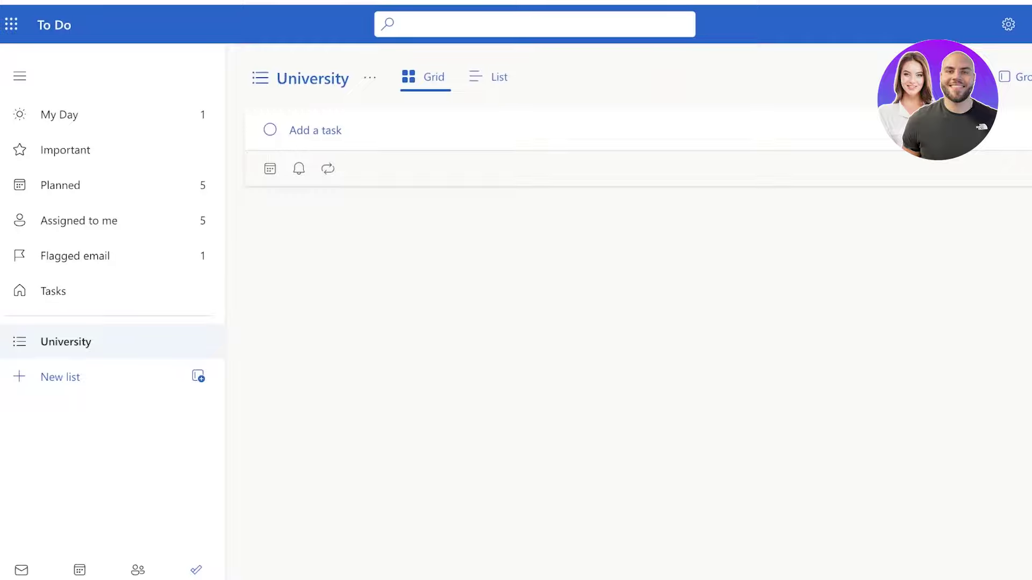
# In list view, add the task "Find a research topic" to the University list and open its details
pyautogui.click(490, 77)
pyautogui.click(315, 130)
pyautogui.write('Find a resear')
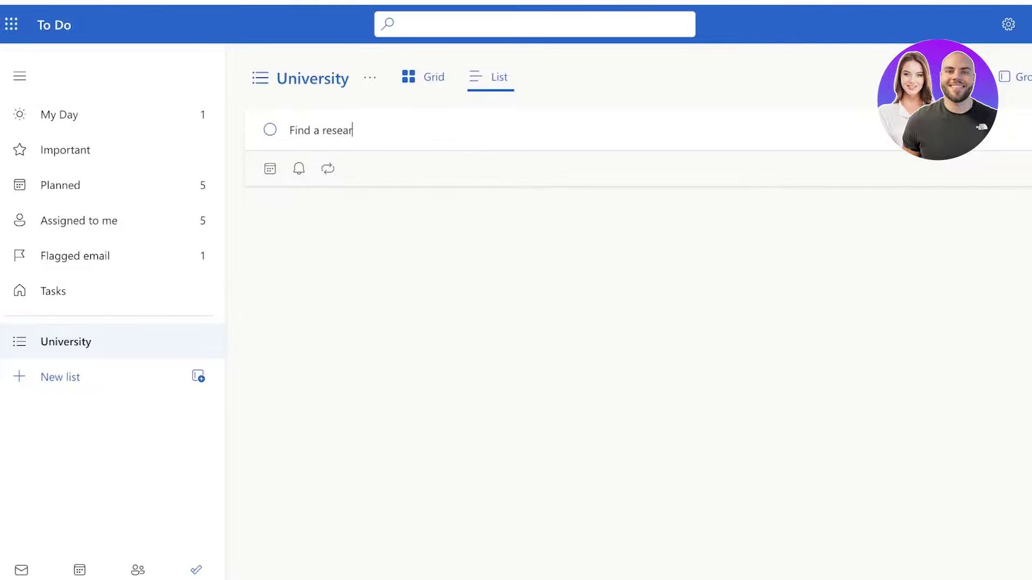
pyautogui.write('ch topic')
pyautogui.press('Return')
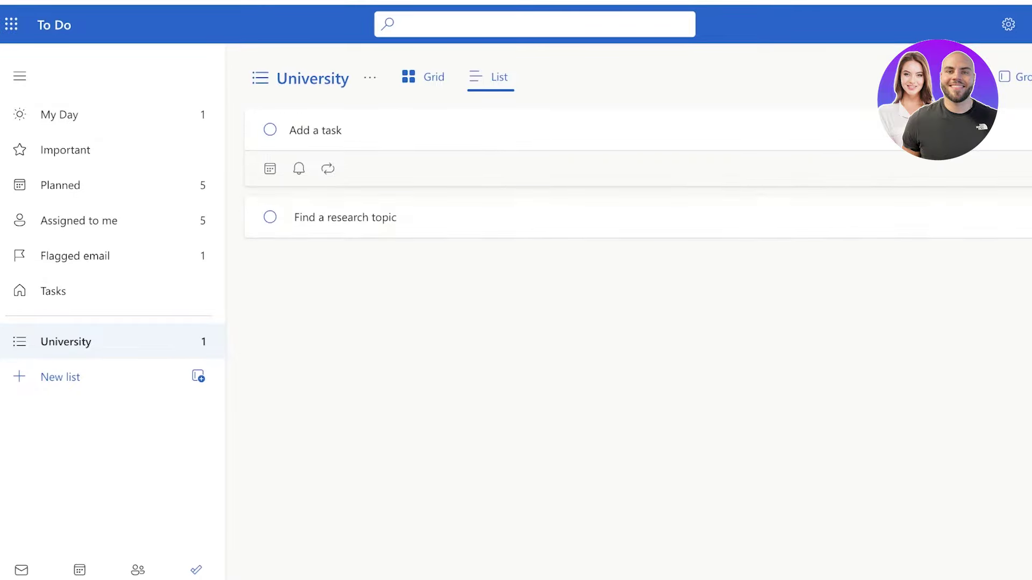
pyautogui.click(345, 217)
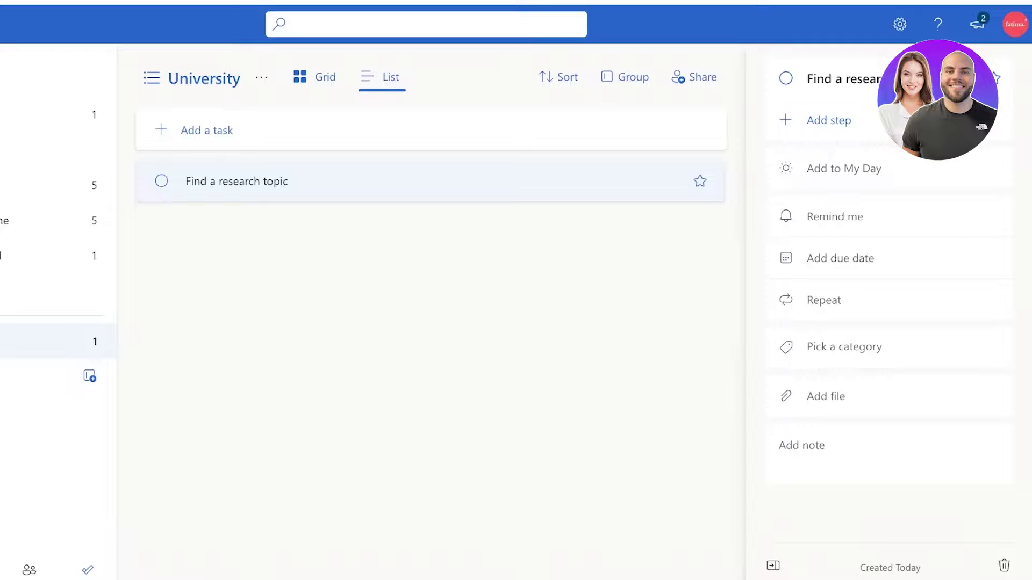
pyautogui.click(829, 121)
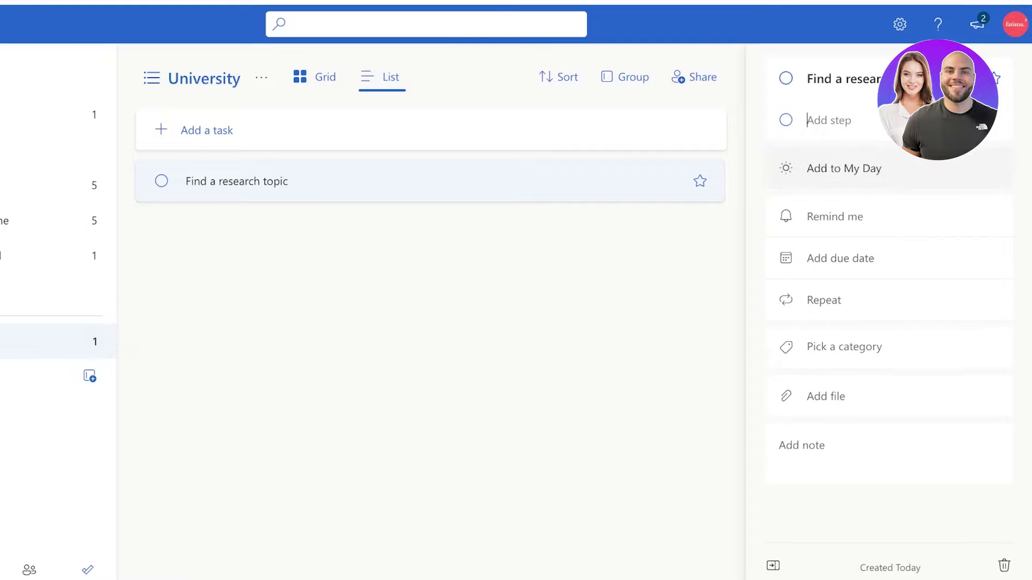
pyautogui.click(843, 169)
pyautogui.click(993, 168)
pyautogui.click(835, 217)
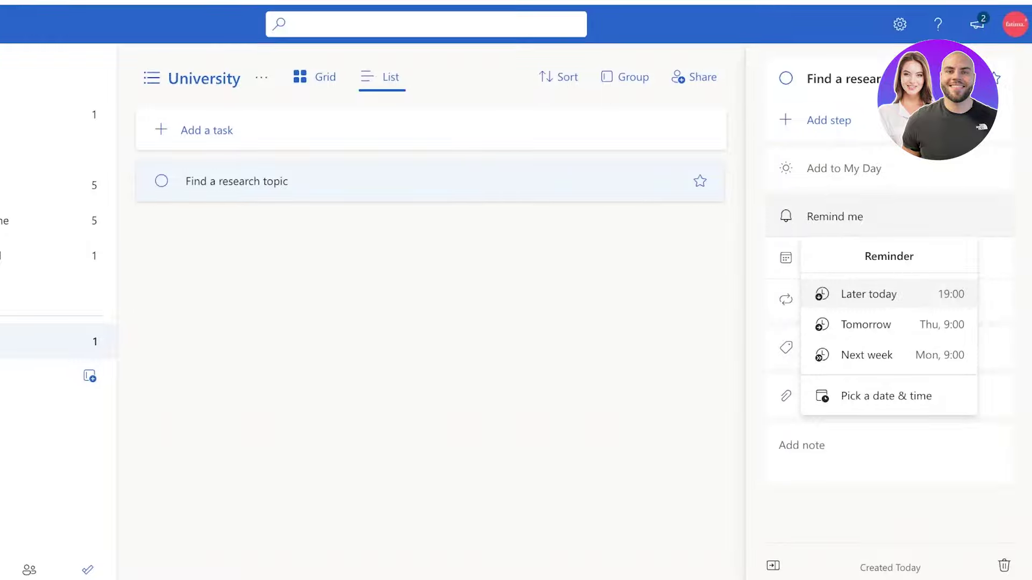
# Set the due date of the "Find a research topic" task to January 31, 2025
pyautogui.click(787, 258)
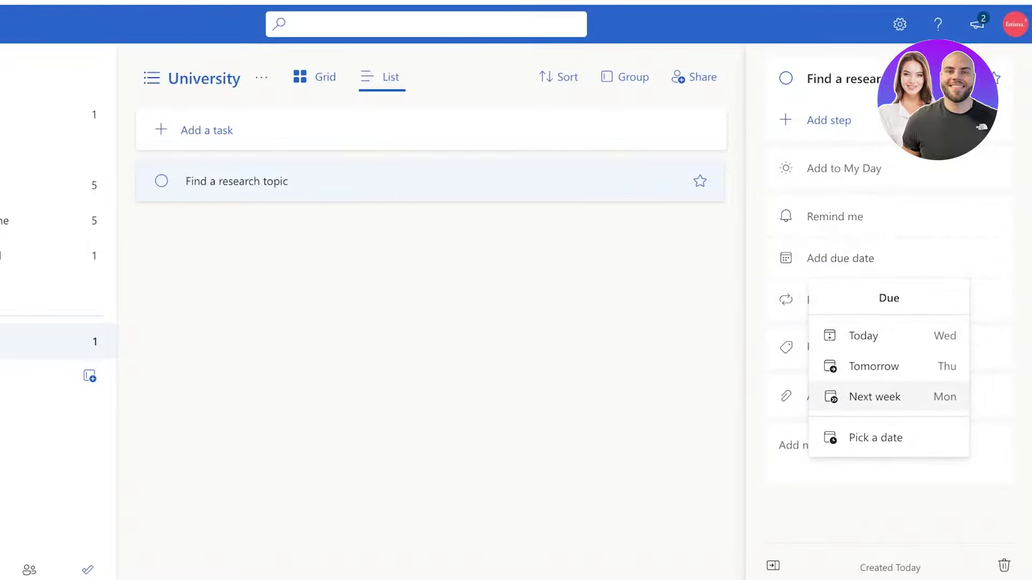
pyautogui.click(875, 437)
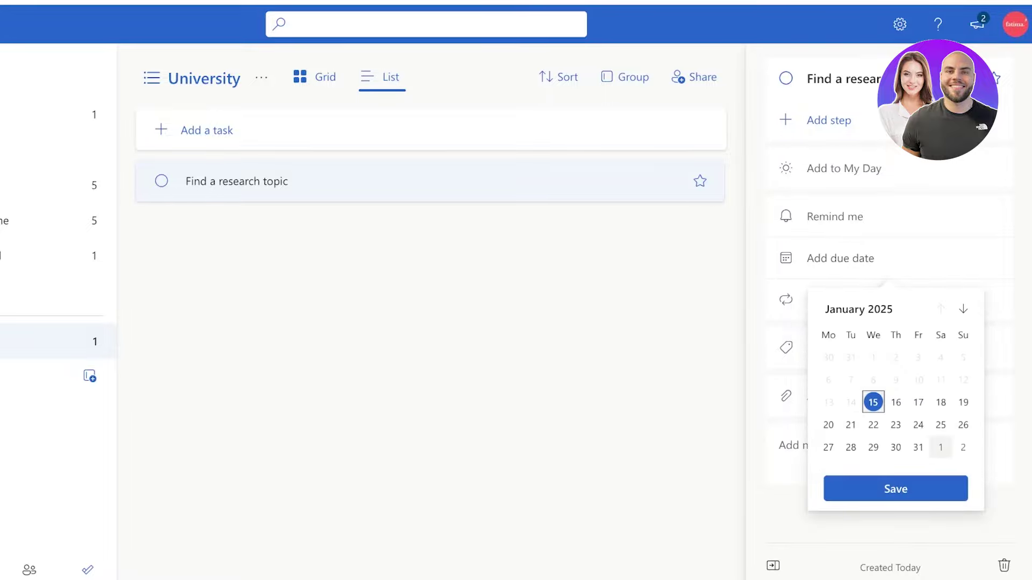
pyautogui.click(918, 447)
pyautogui.click(889, 489)
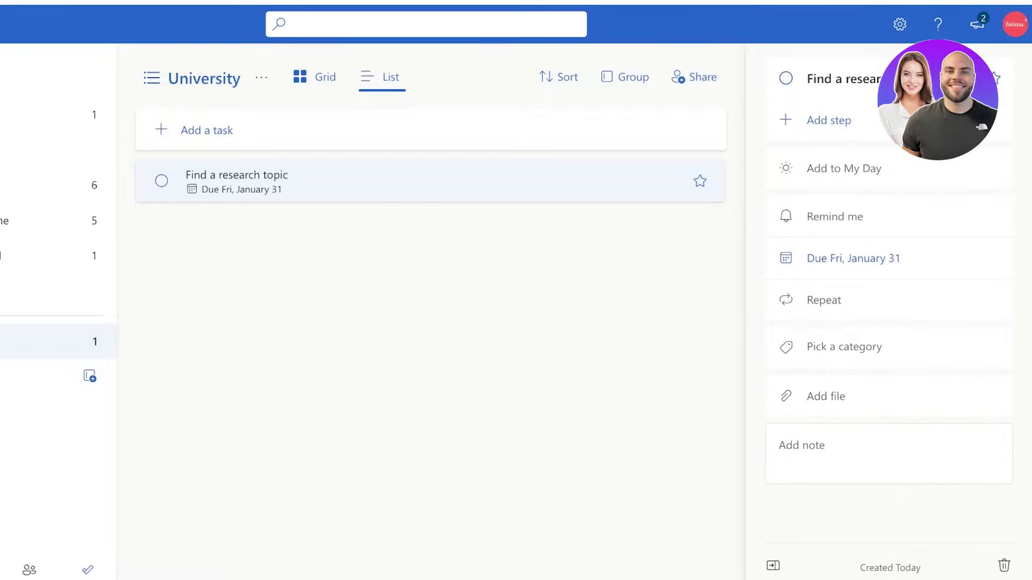
# Set a reminder for the "Find a research topic" task on January 22, 2025 at 5:00 pm
pyautogui.click(834, 216)
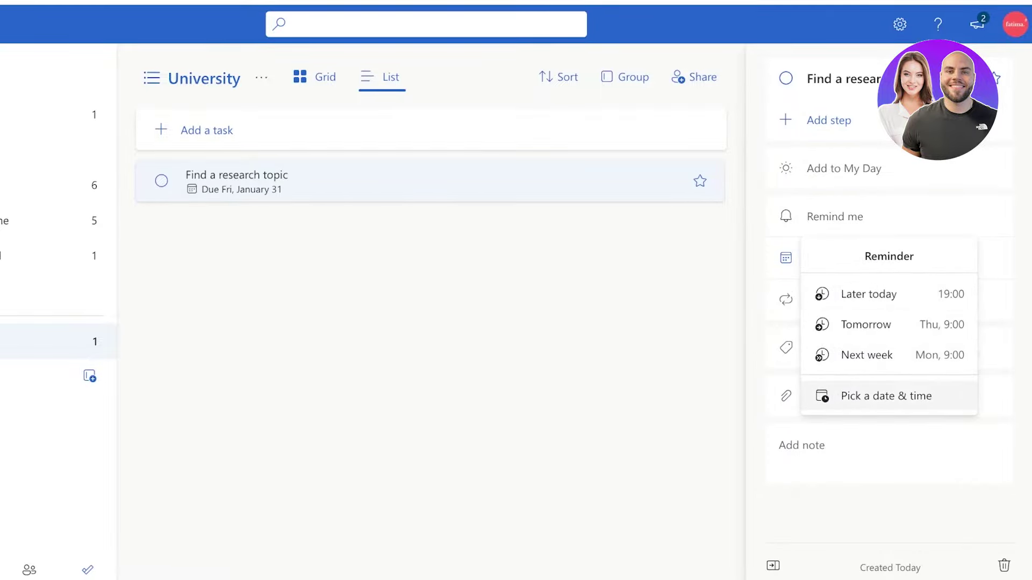
pyautogui.click(886, 396)
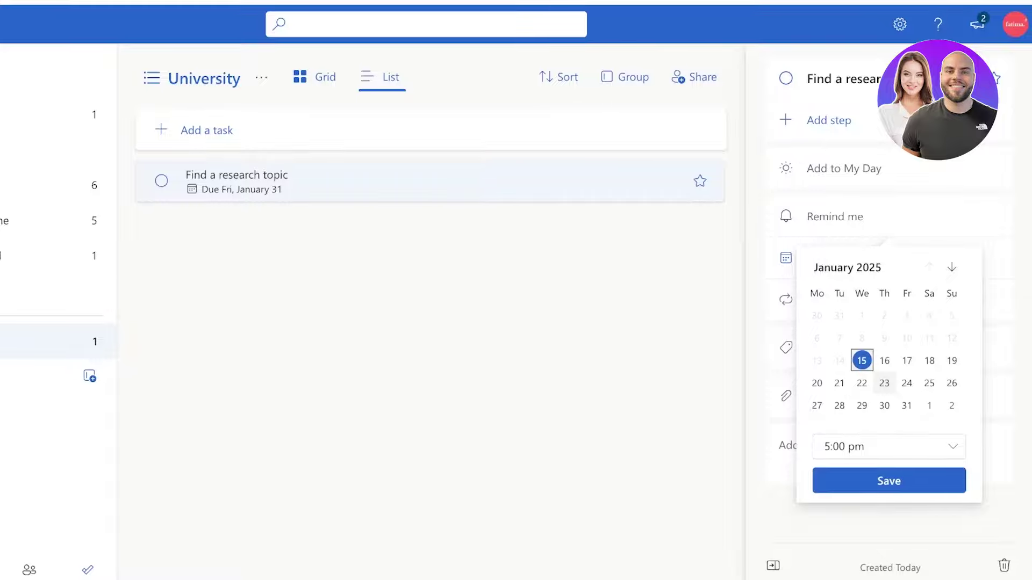
pyautogui.click(862, 383)
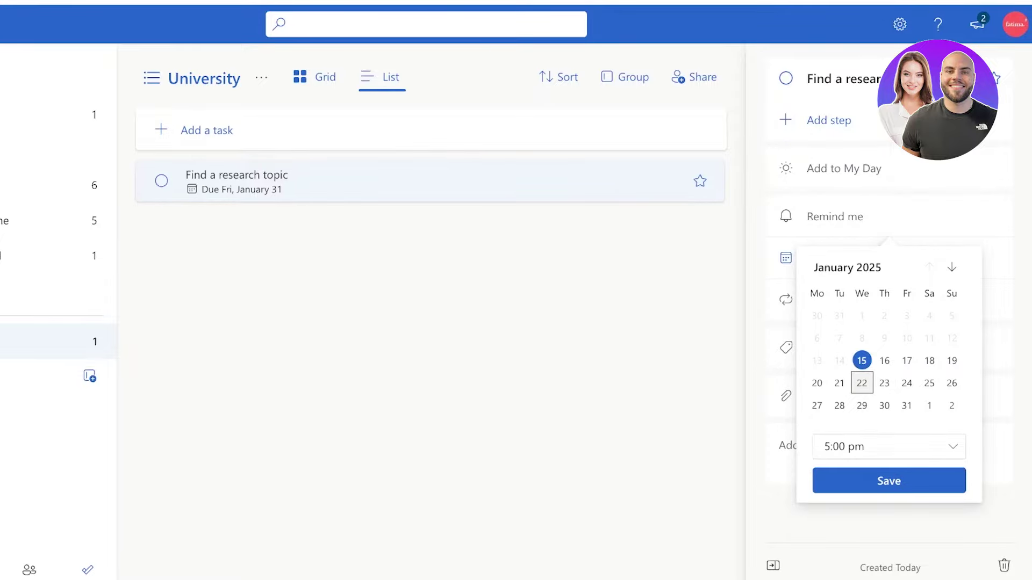
pyautogui.click(889, 481)
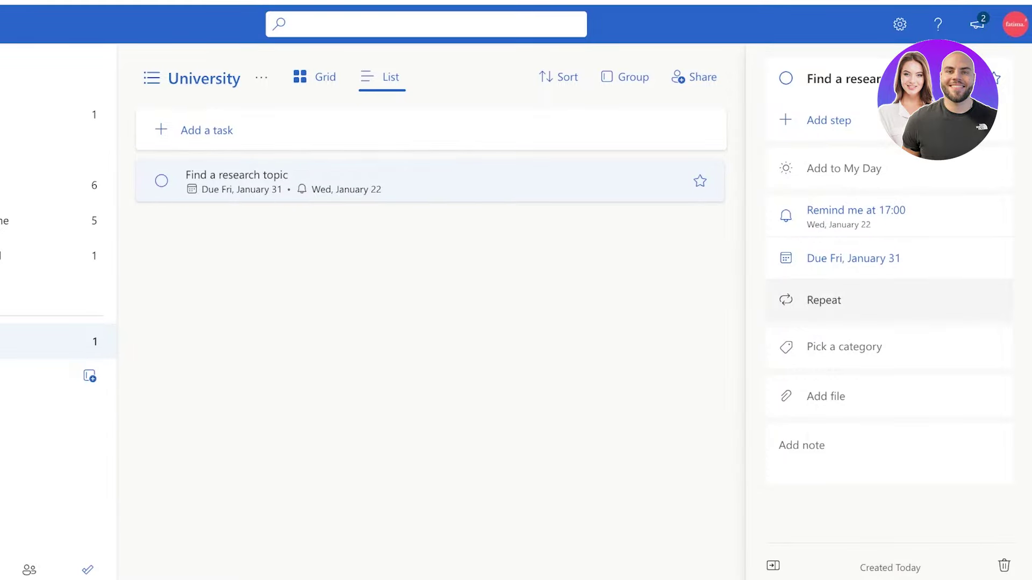
# Assign the School category to the "Find a research topic" task and remove it again
pyautogui.click(824, 299)
pyautogui.press('Escape')
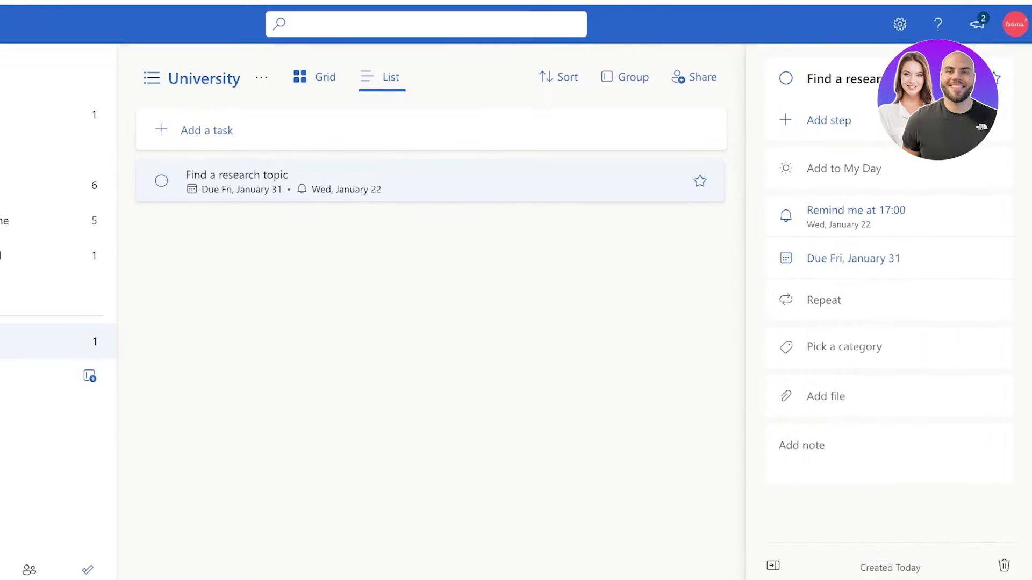
pyautogui.click(844, 347)
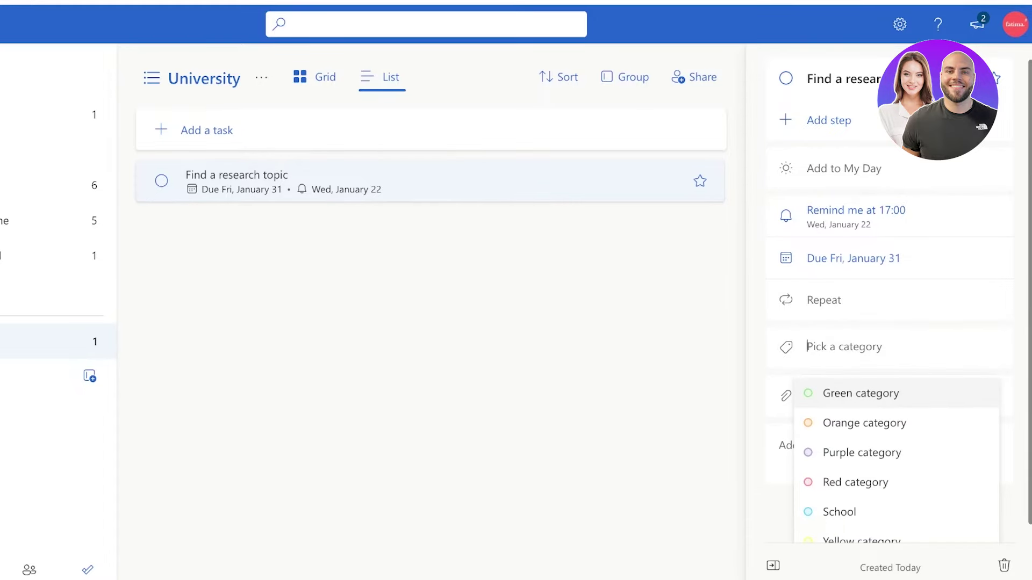
pyautogui.press('Down')
pyautogui.press('Down')
pyautogui.press('Down')
pyautogui.press('Down')
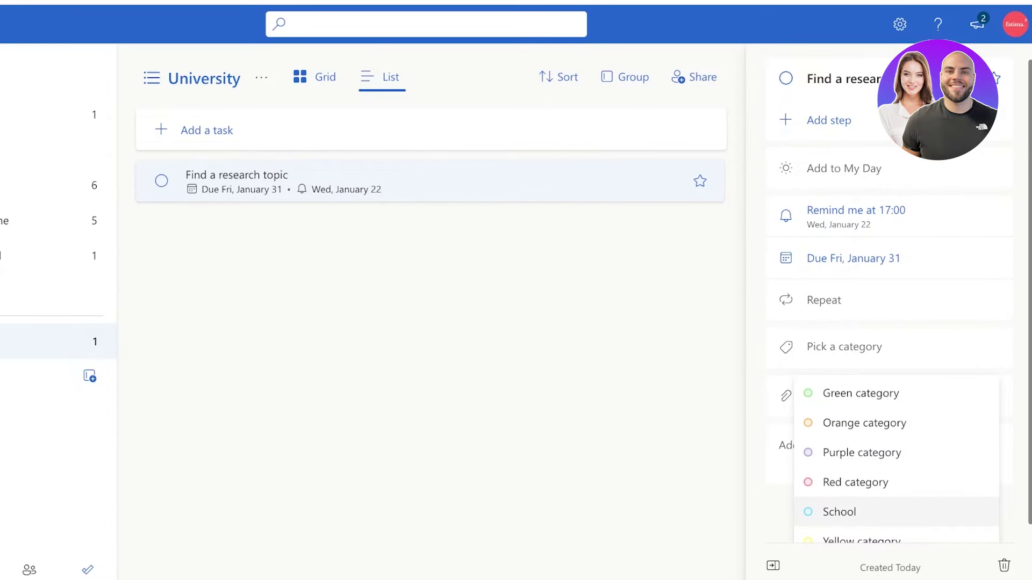
pyautogui.press('Return')
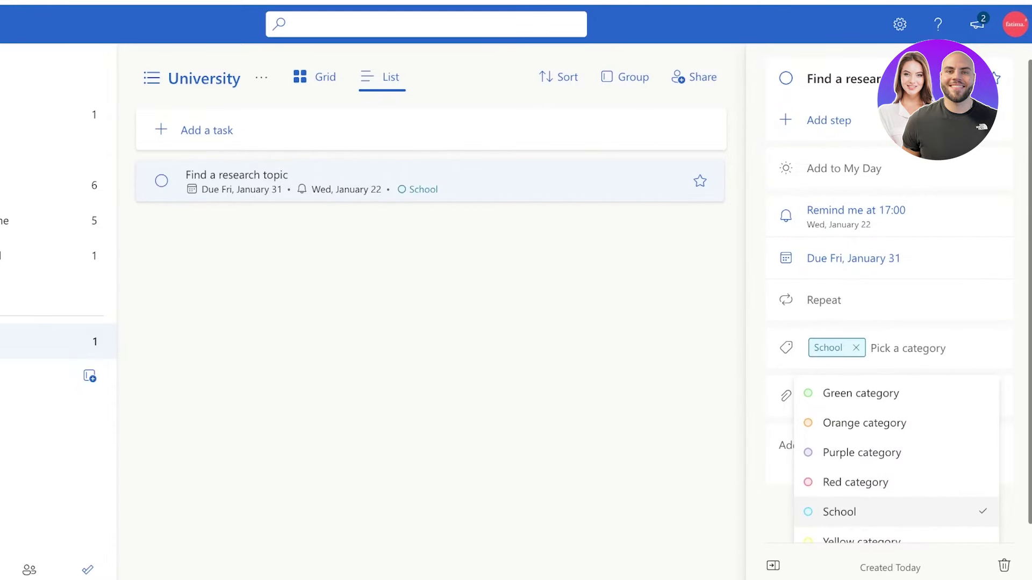
pyautogui.press('Escape')
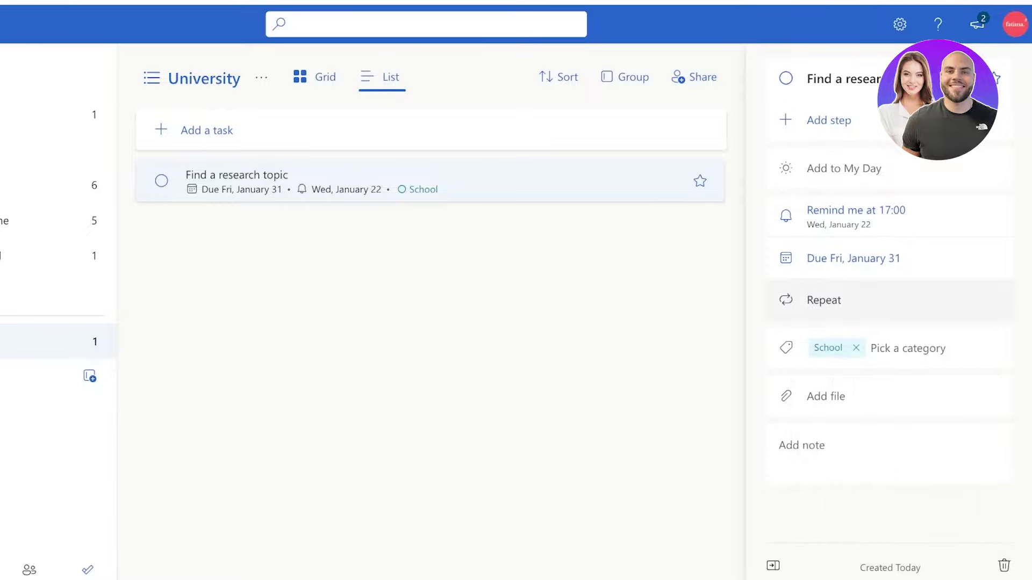
pyautogui.click(856, 347)
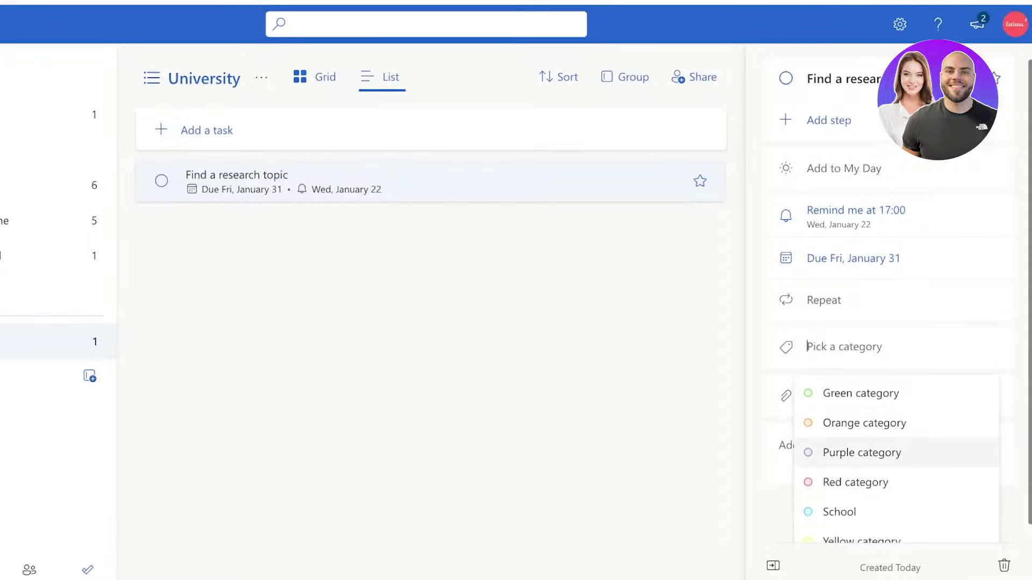
# Look over the available categories and the note field of the "Find a research topic" task
pyautogui.click(855, 348)
pyautogui.click(856, 348)
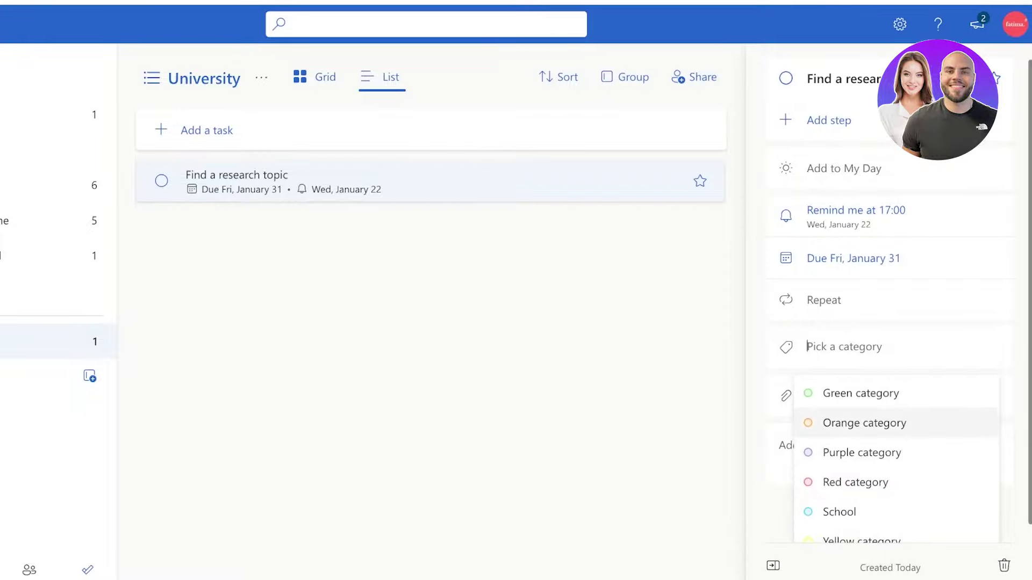
pyautogui.click(856, 348)
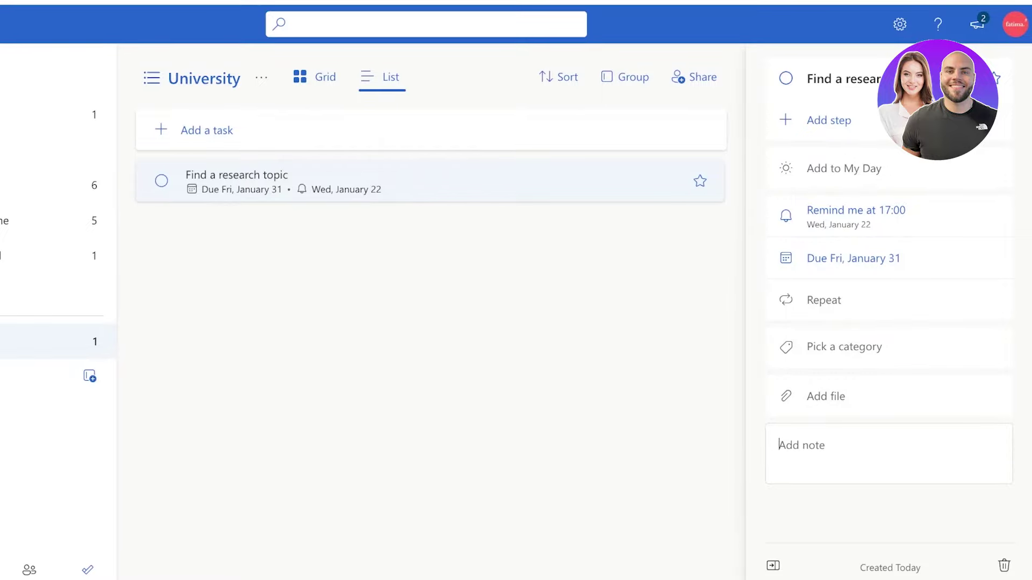
pyautogui.click(889, 515)
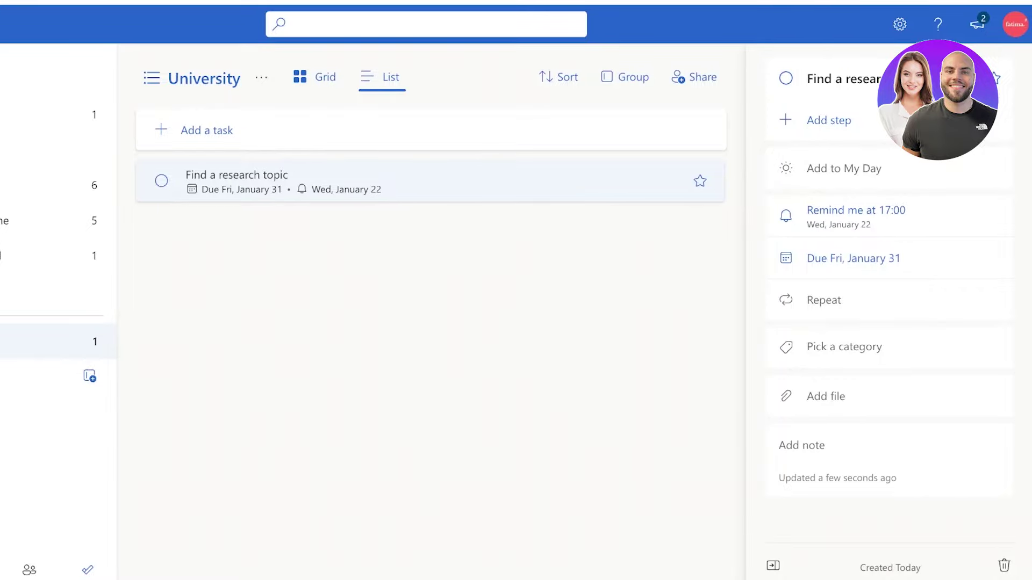
# Create a list group named "Work" and open the My Day view
pyautogui.click(90, 376)
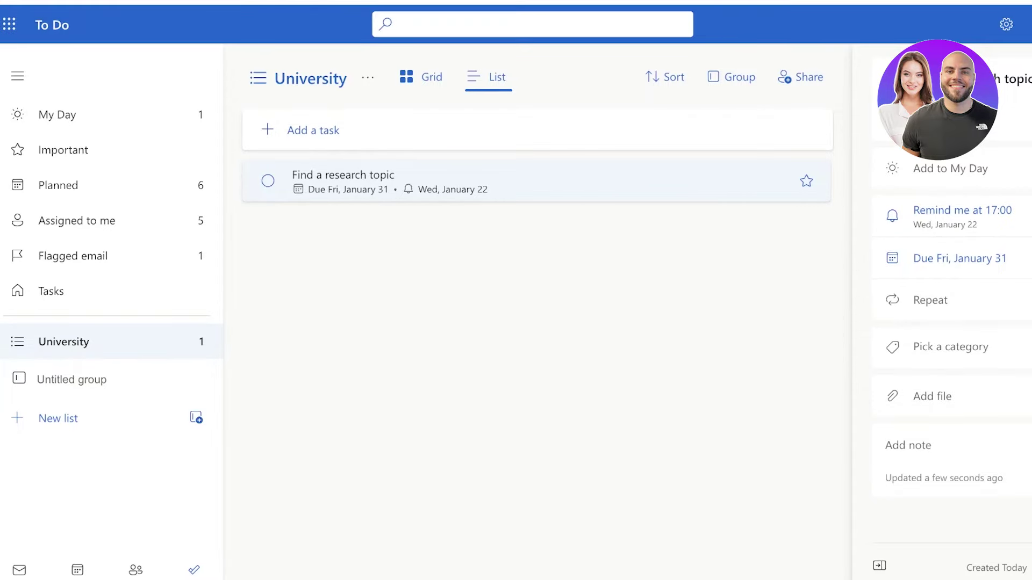
pyautogui.write('Work')
pyautogui.press('Return')
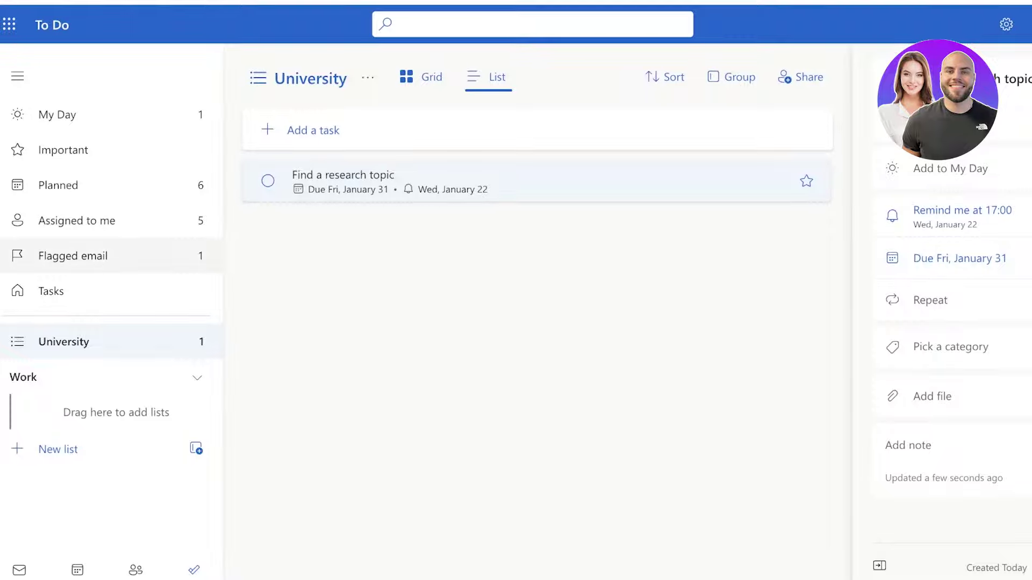
pyautogui.click(57, 114)
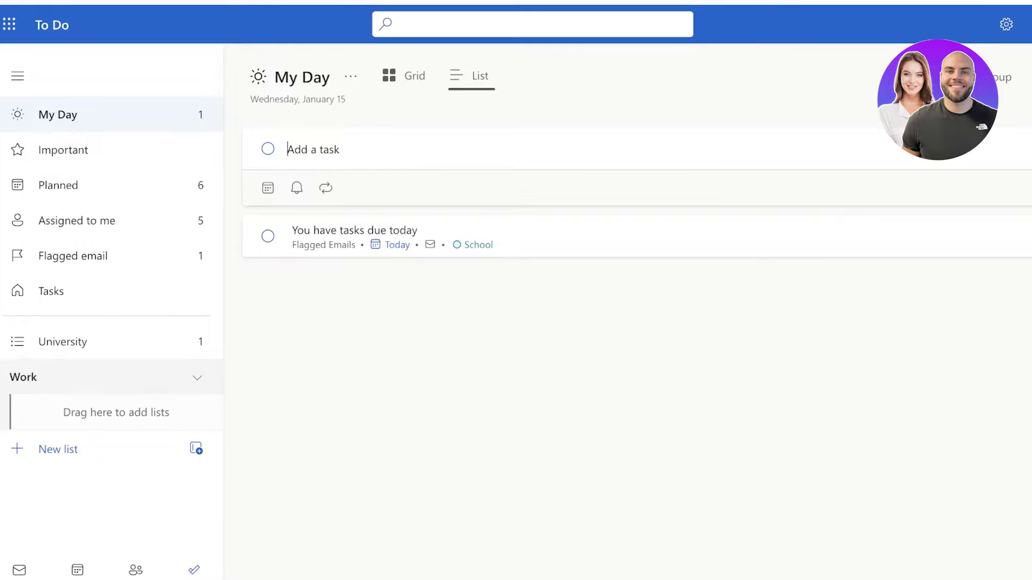
# Rename the Work group as "Personal Life"
pyautogui.click(197, 378)
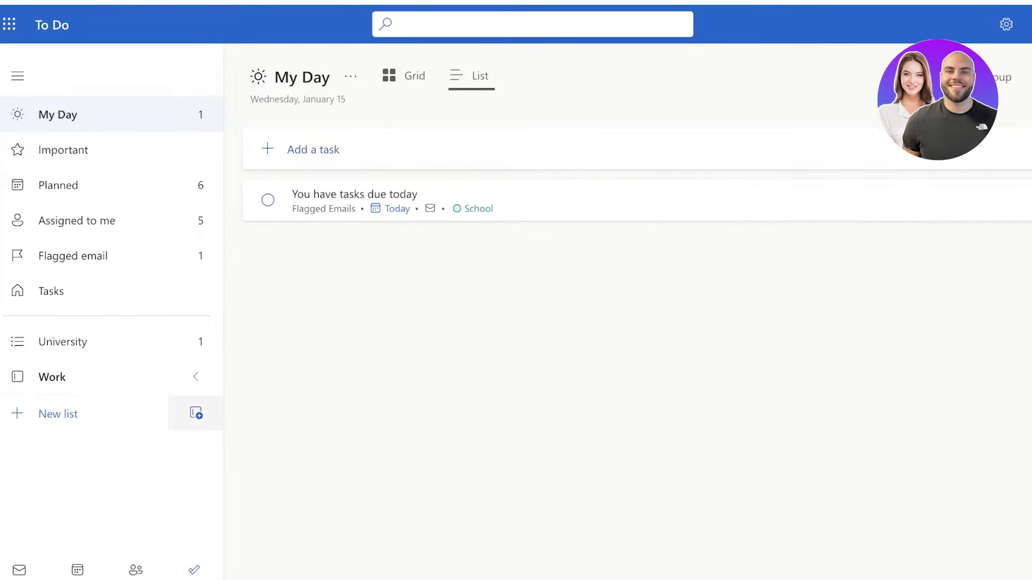
pyautogui.click(197, 378)
pyautogui.rightClick(110, 390)
pyautogui.click(161, 445)
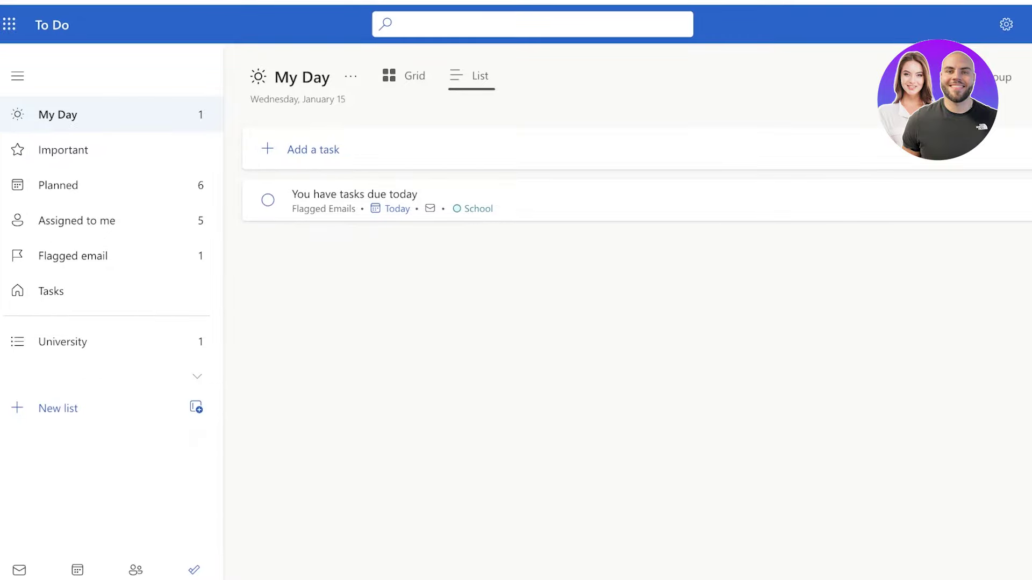
pyautogui.click(196, 376)
pyautogui.write('Personal Life')
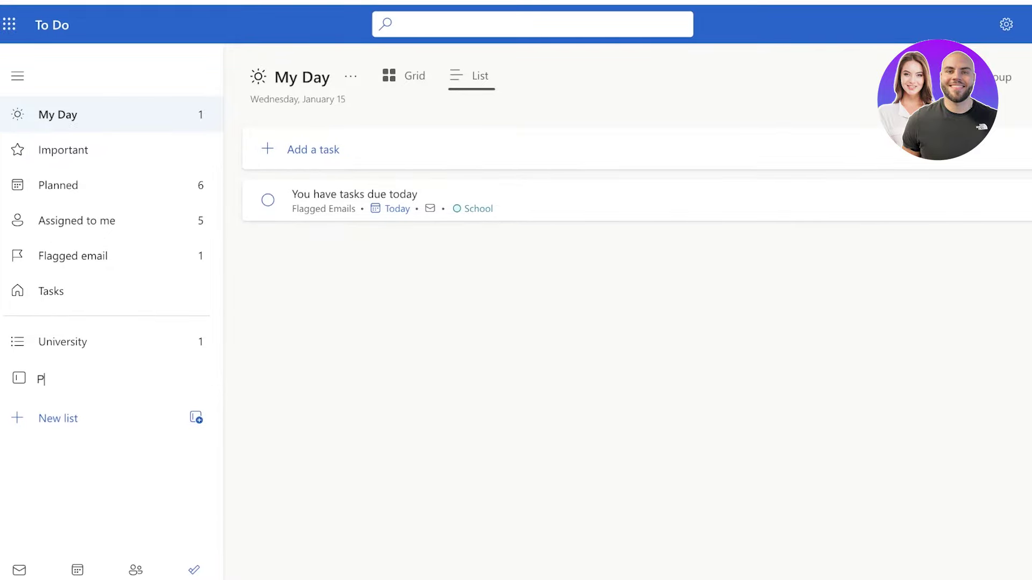
pyautogui.press('Return')
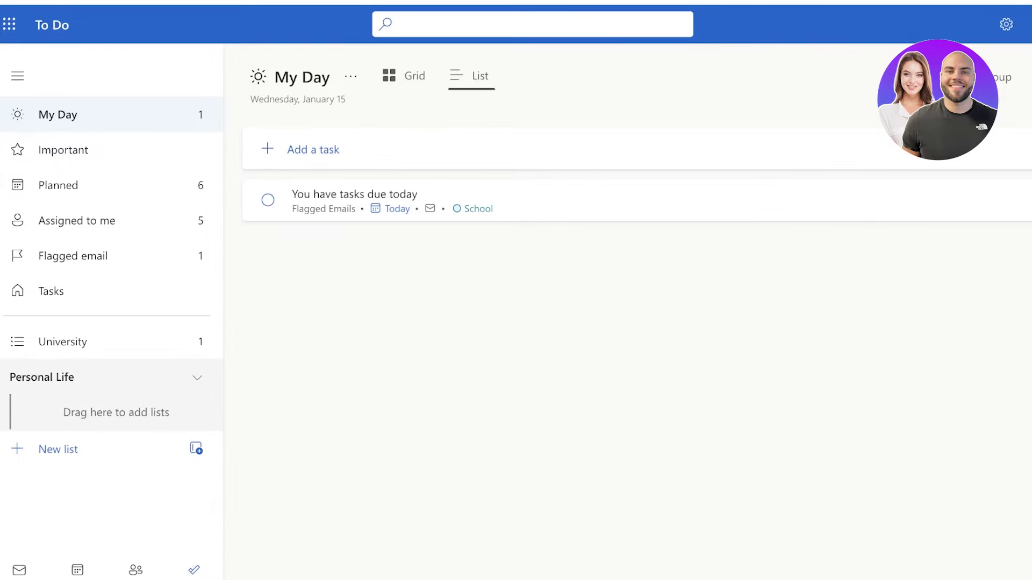
# Create two new lists named "Daily Chores" and "Special Occasions"
pyautogui.click(58, 449)
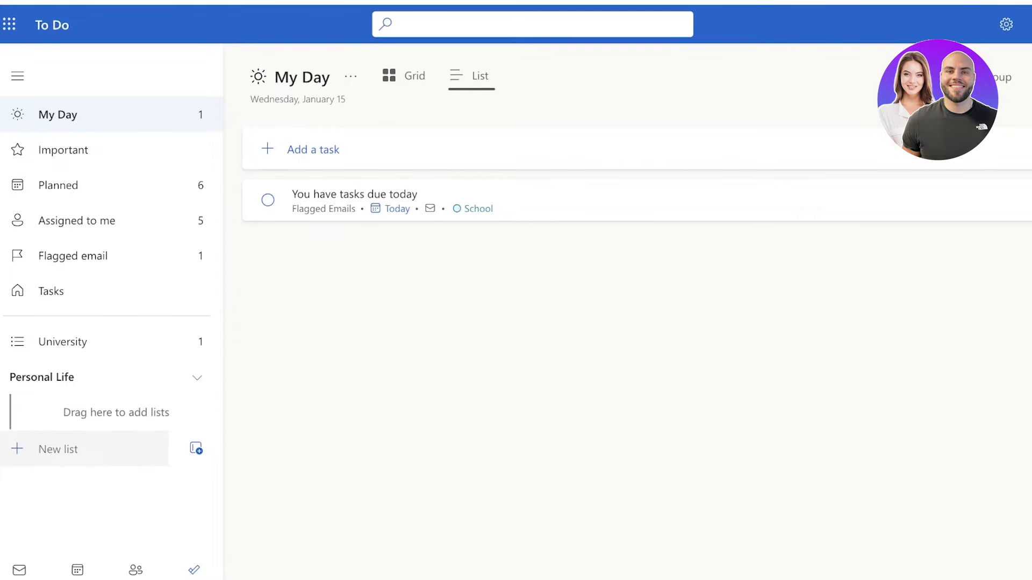
pyautogui.write('Daily Chores')
pyautogui.press('Return')
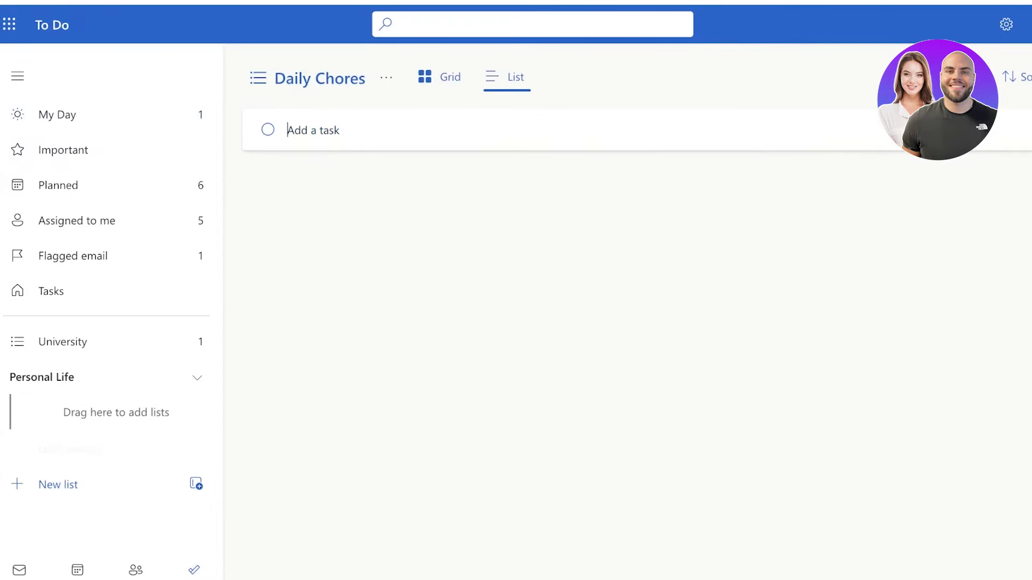
pyautogui.write('a')
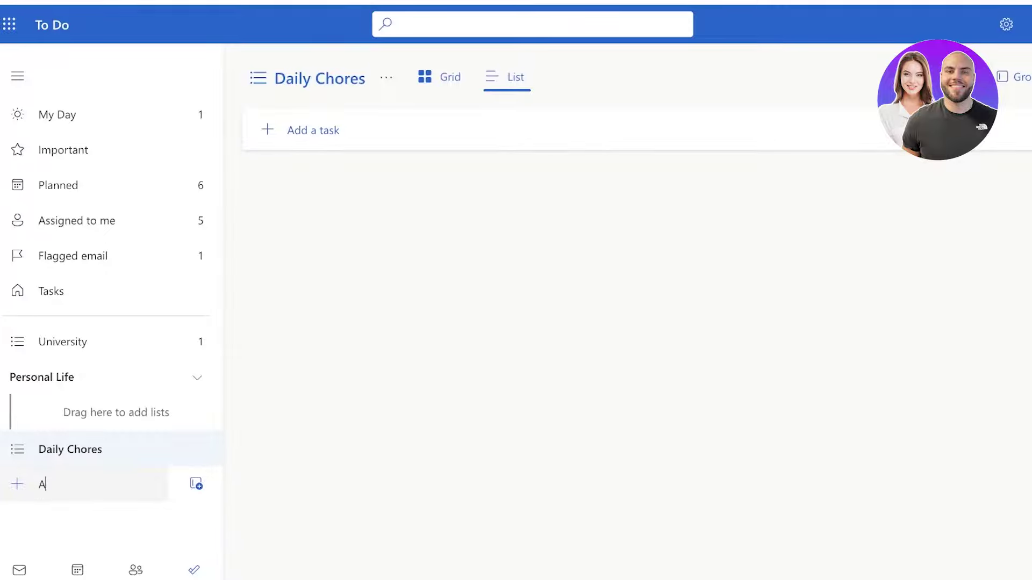
pyautogui.press('BackSpace')
pyautogui.write('Special Occasions')
pyautogui.press('Return')
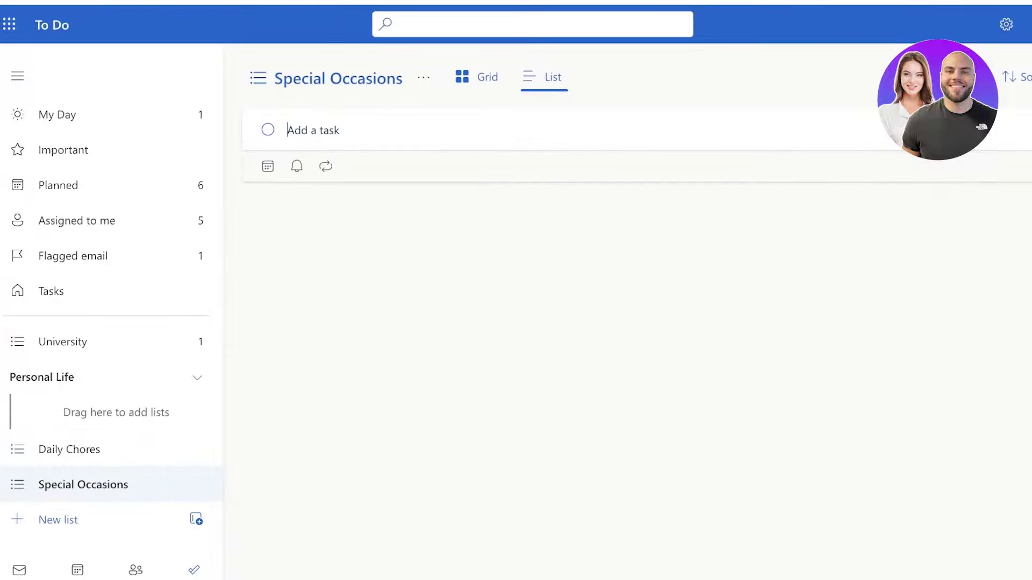
# Move the Daily Chores and Special Occasions lists into the Personal Life group, leaving the group expanded
pyautogui.click(108, 377)
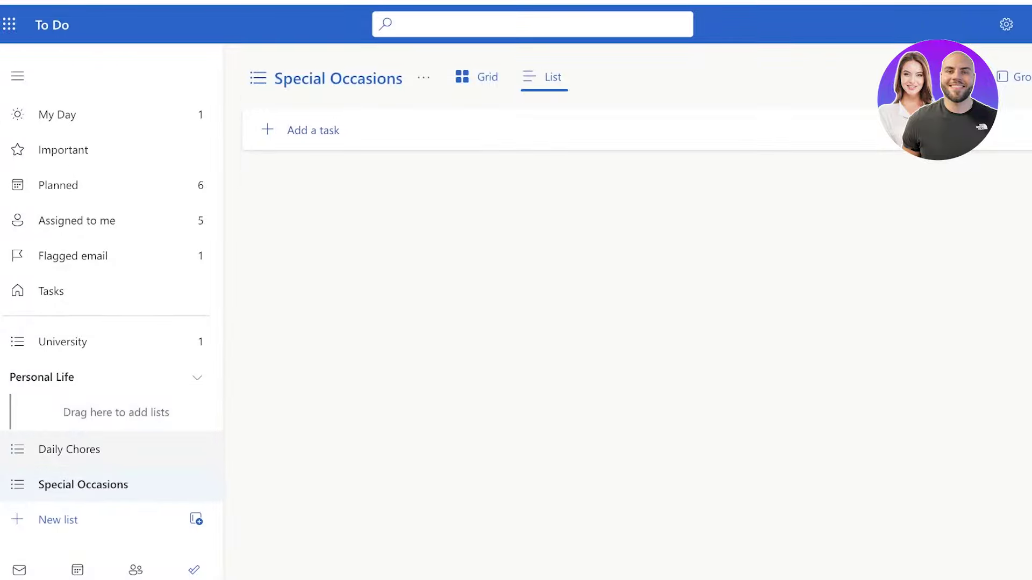
pyautogui.moveTo(70, 449)
pyautogui.mouseDown()
pyautogui.moveTo(80, 419)
pyautogui.moveTo(80, 448)
pyautogui.mouseUp()
pyautogui.click(107, 377)
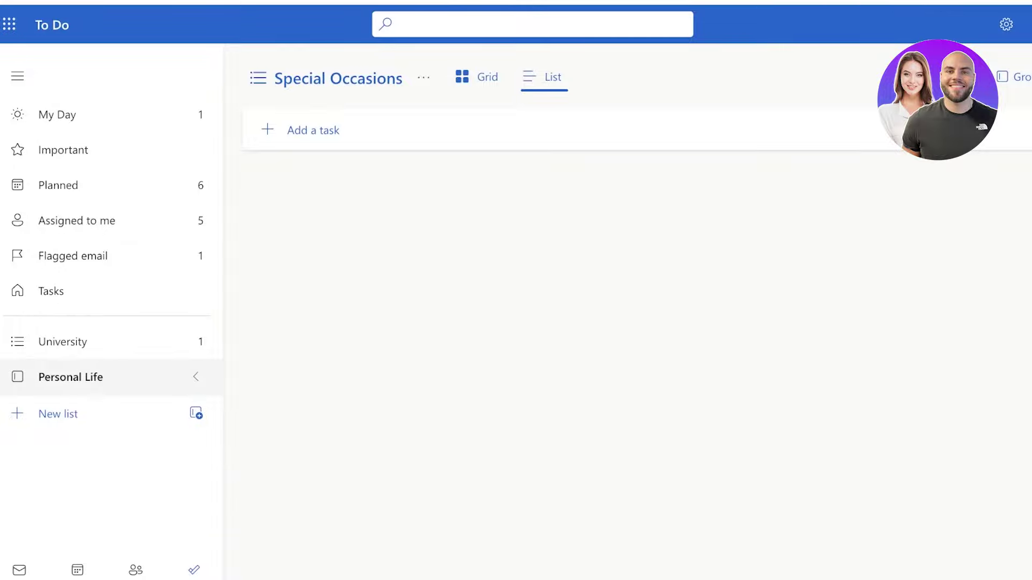
pyautogui.click(107, 377)
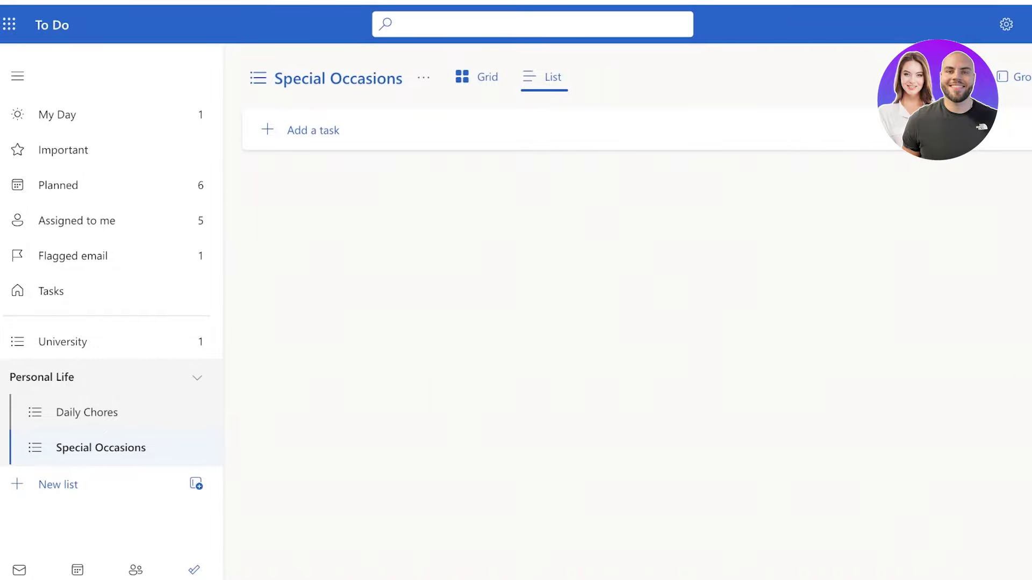
# Look through the University and Tasks lists and display My Day in grid view
pyautogui.click(108, 342)
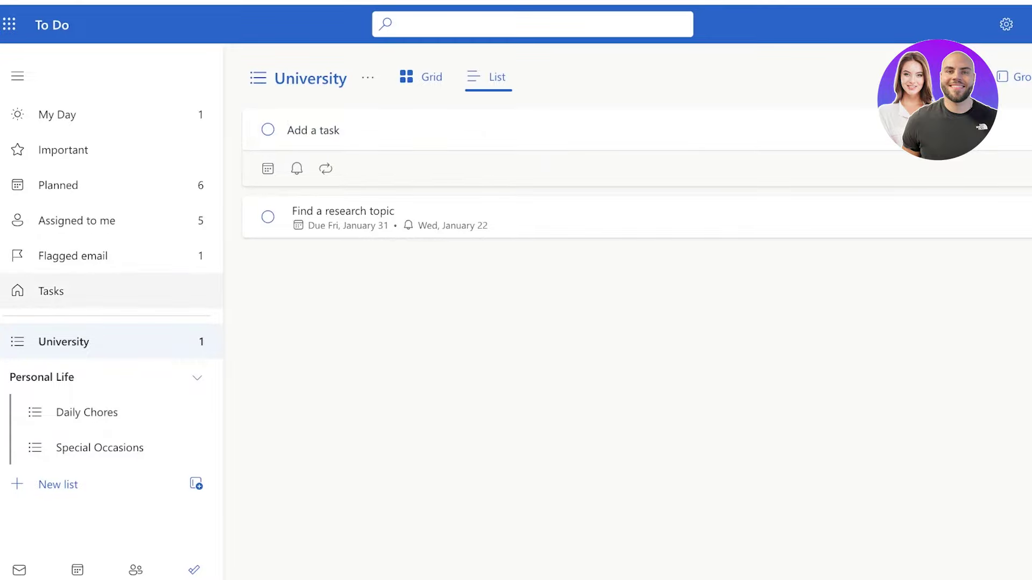
pyautogui.click(107, 292)
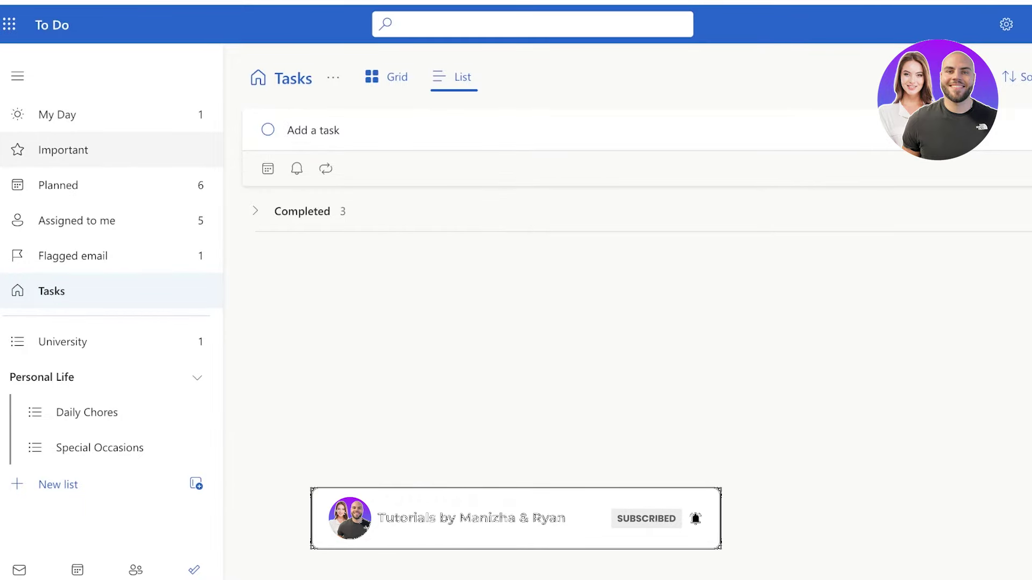
pyautogui.click(58, 114)
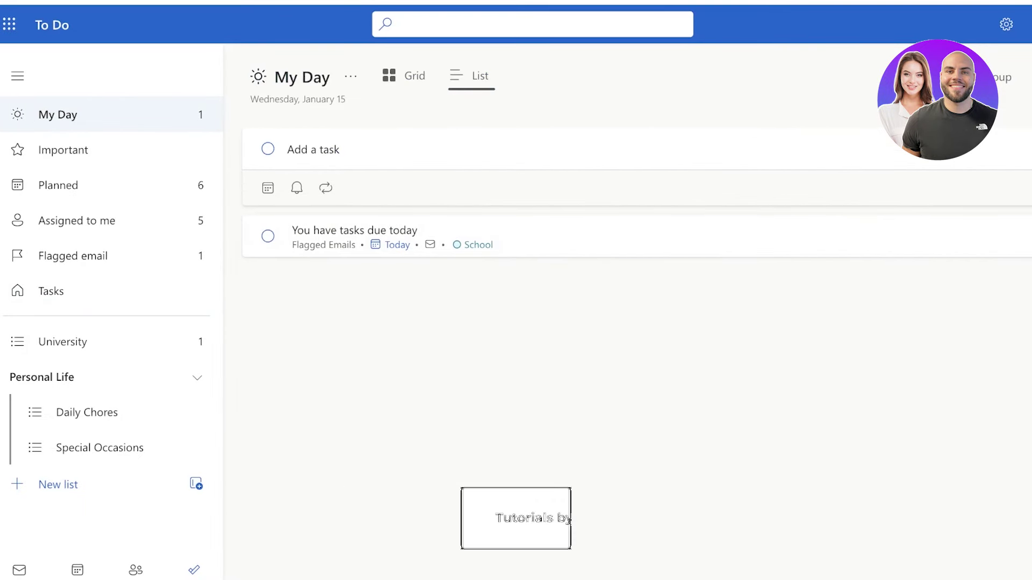
pyautogui.click(389, 74)
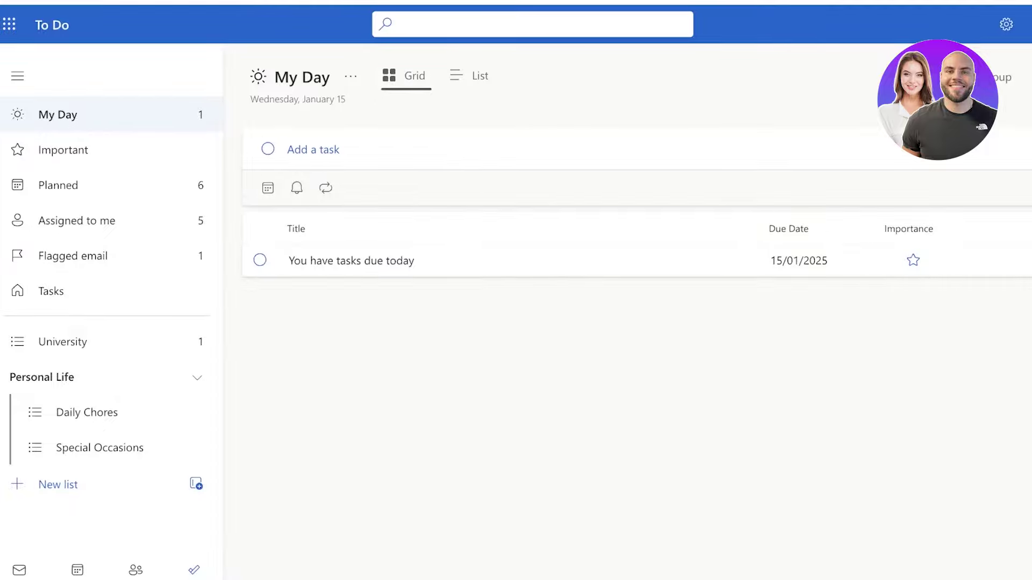
# Review the details of the "You have tasks due today" task in My Day and open the Flagged email list
pyautogui.click(736, 260)
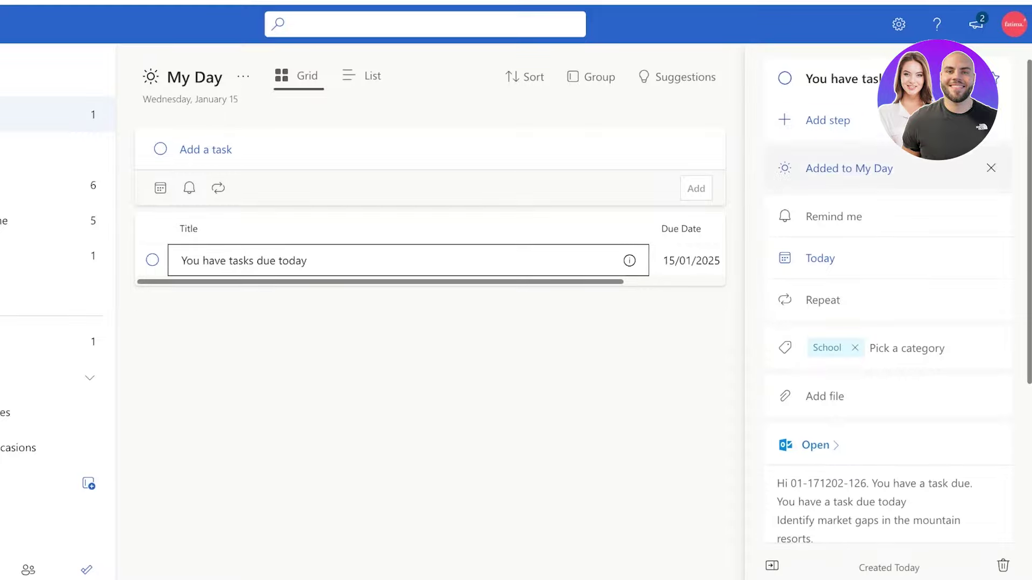
pyautogui.scroll(-3, 888, 301)
pyautogui.scroll(-2, 889, 301)
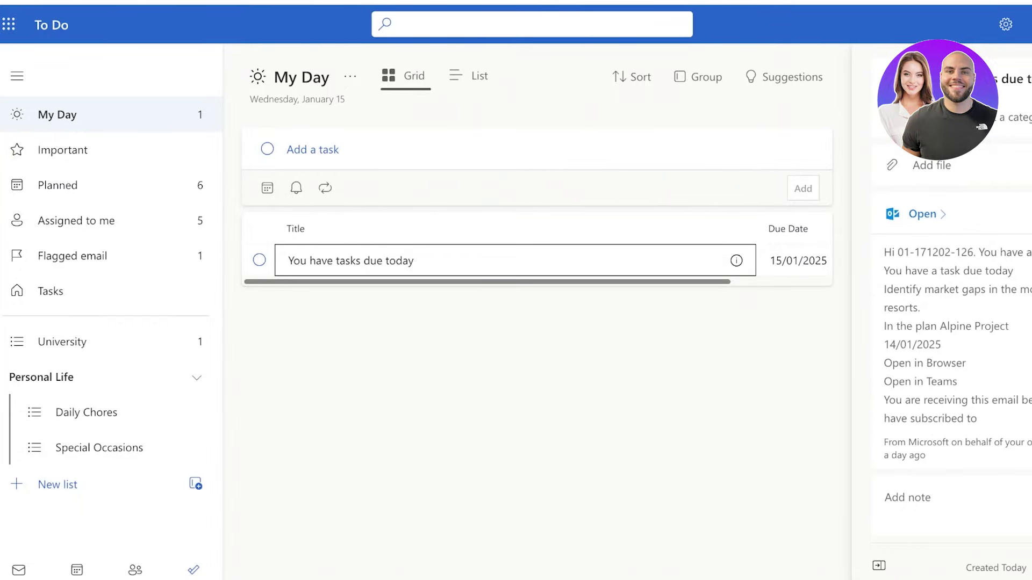
pyautogui.click(73, 256)
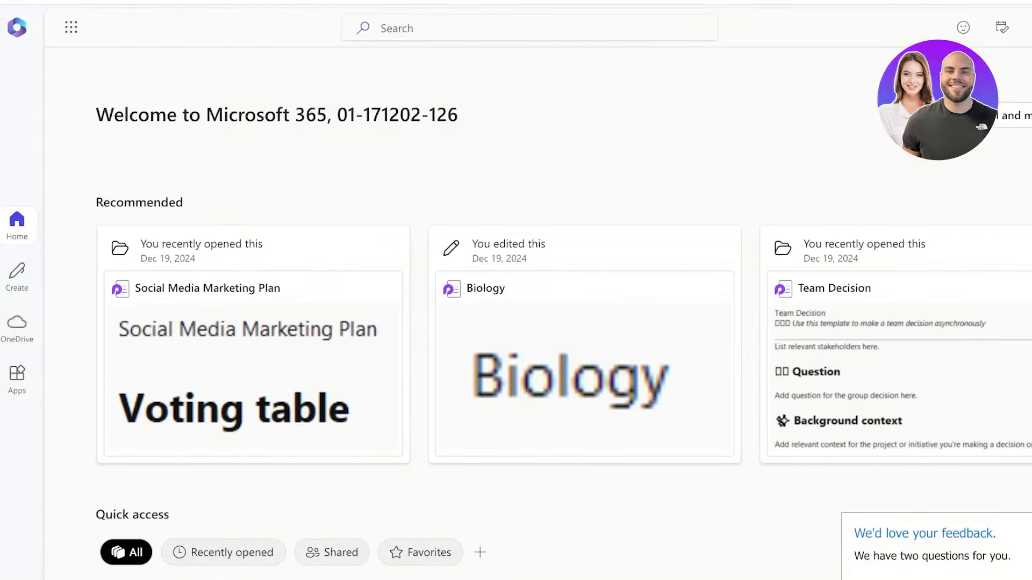
# Switch to Outlook and flag the "You have late tasks" email dated 26/10/2024 in the inbox
pyautogui.click(71, 27)
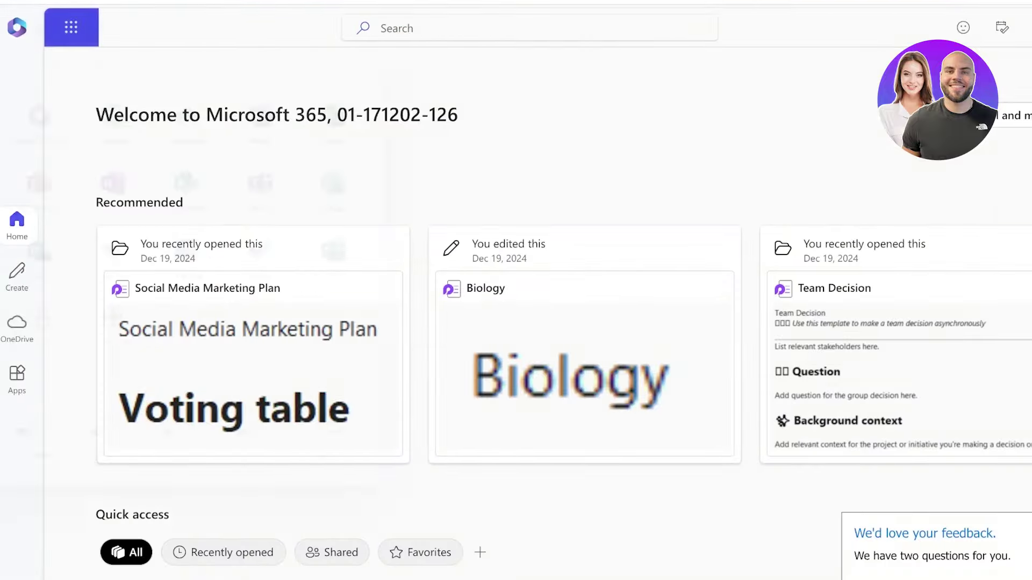
pyautogui.click(119, 128)
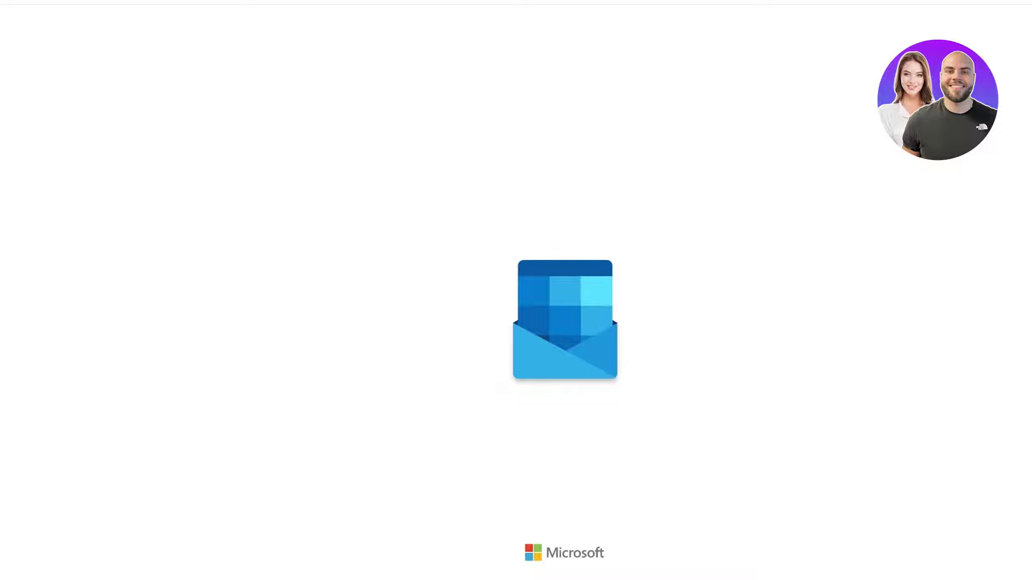
pyautogui.scroll(-5, 336, 349)
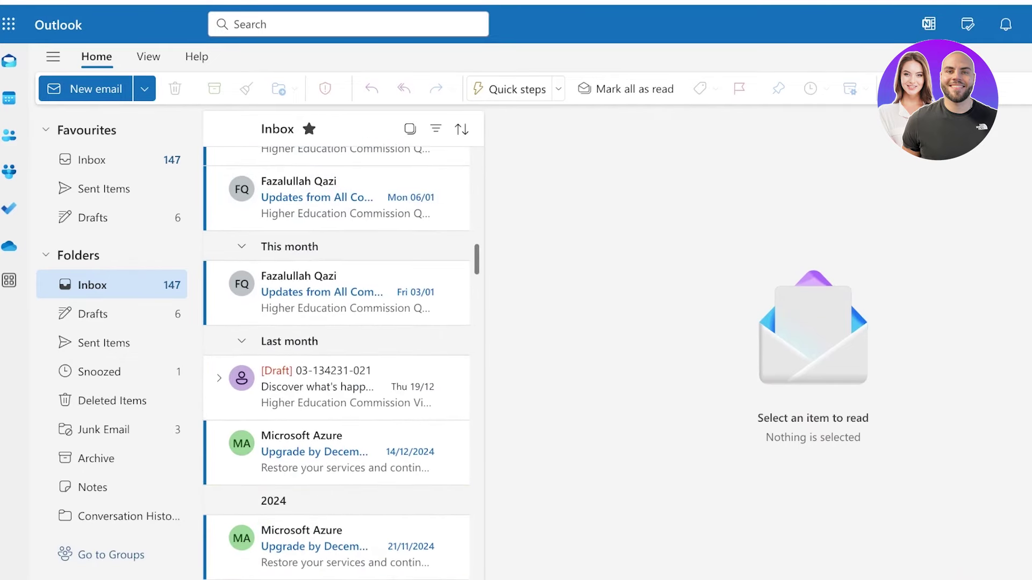
pyautogui.scroll(-10, 338, 271)
pyautogui.click(338, 272)
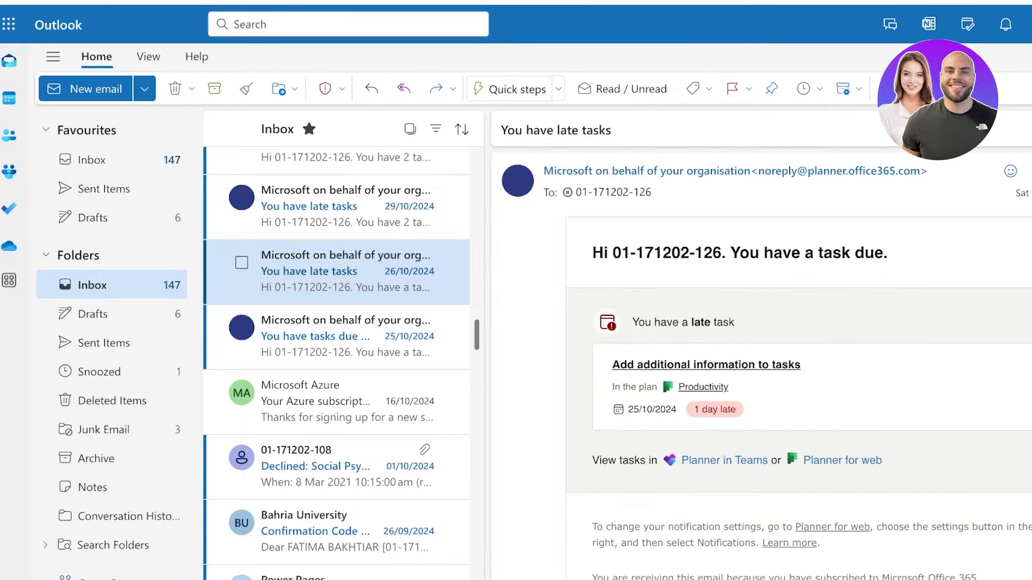
pyautogui.click(732, 89)
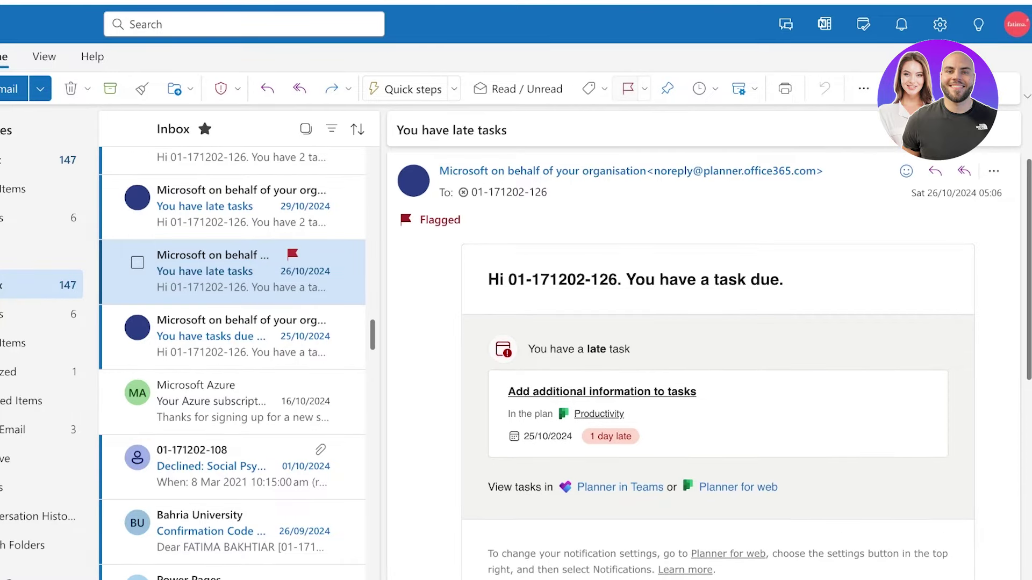
pyautogui.click(644, 89)
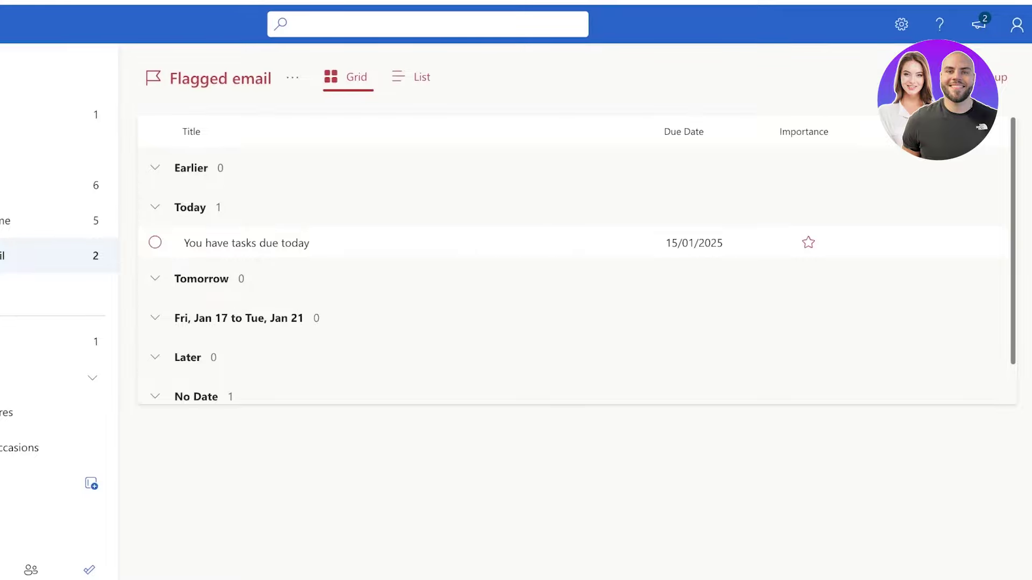
# Return to the Flagged email list in To Do, check its date groups and collapse the Today group
pyautogui.click(155, 397)
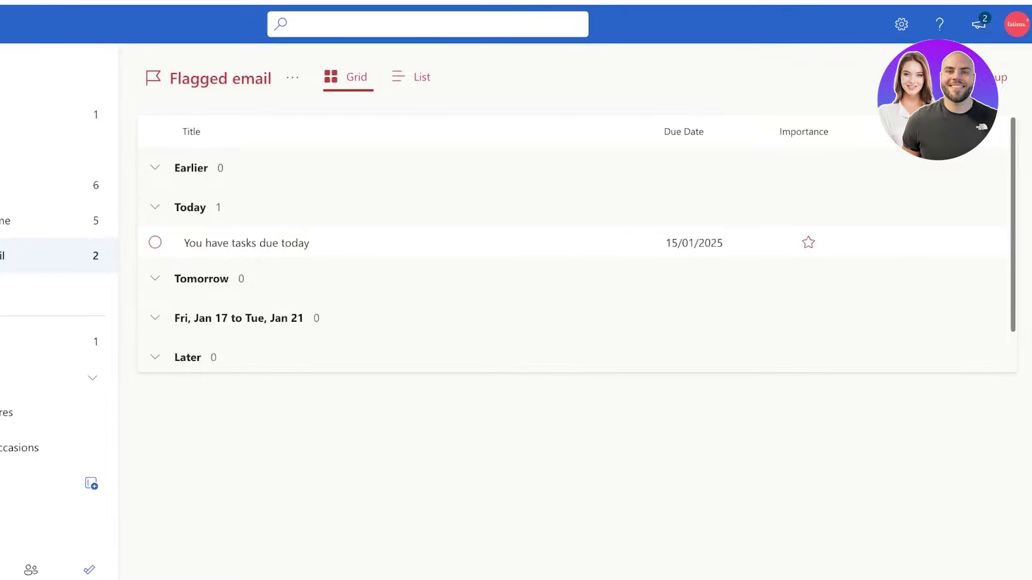
pyautogui.click(155, 357)
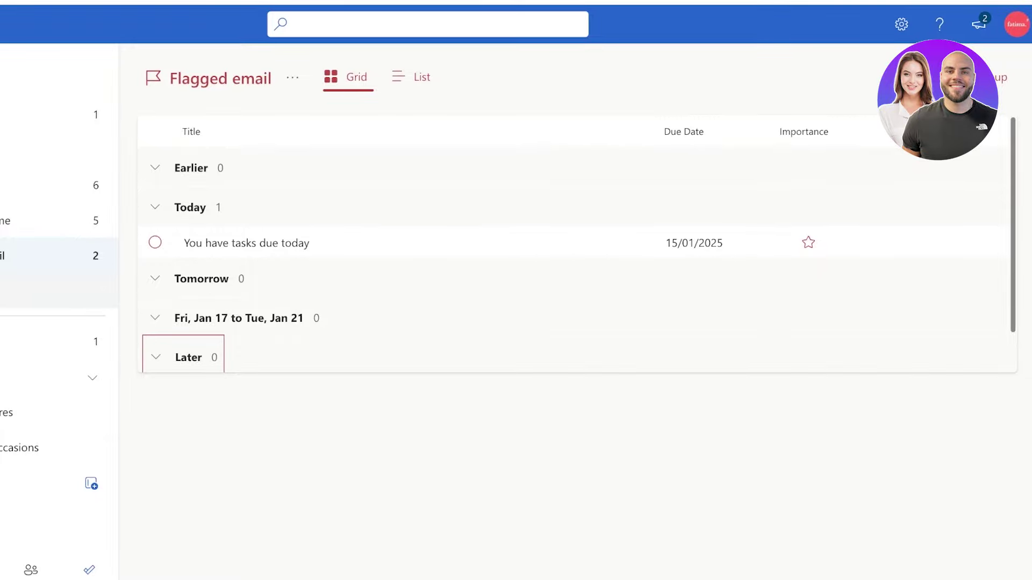
pyautogui.doubleClick(156, 207)
pyautogui.click(291, 207)
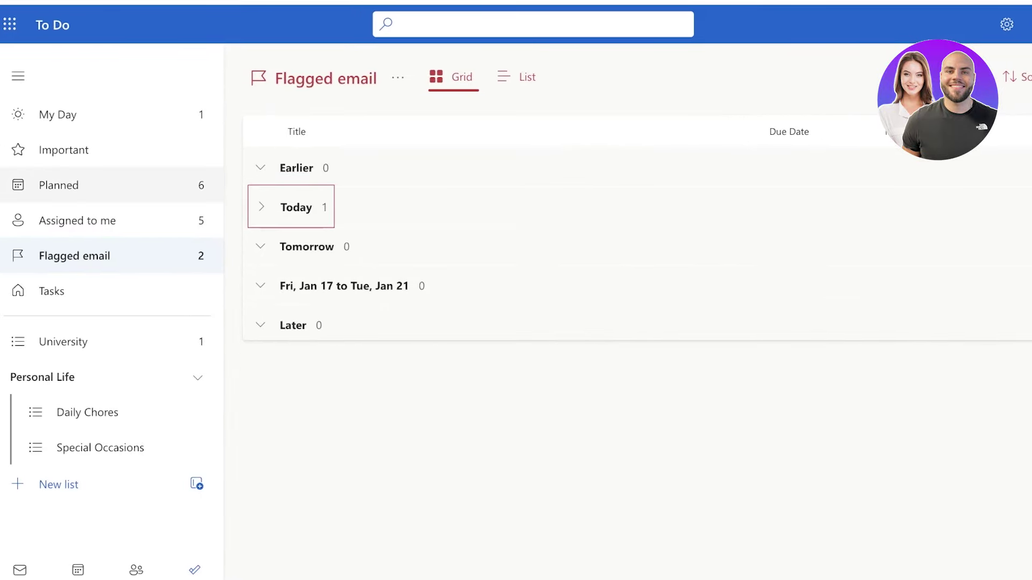
# Open the Assigned to me list to view the tasks assigned from other plans
pyautogui.click(63, 150)
pyautogui.click(58, 114)
pyautogui.click(73, 256)
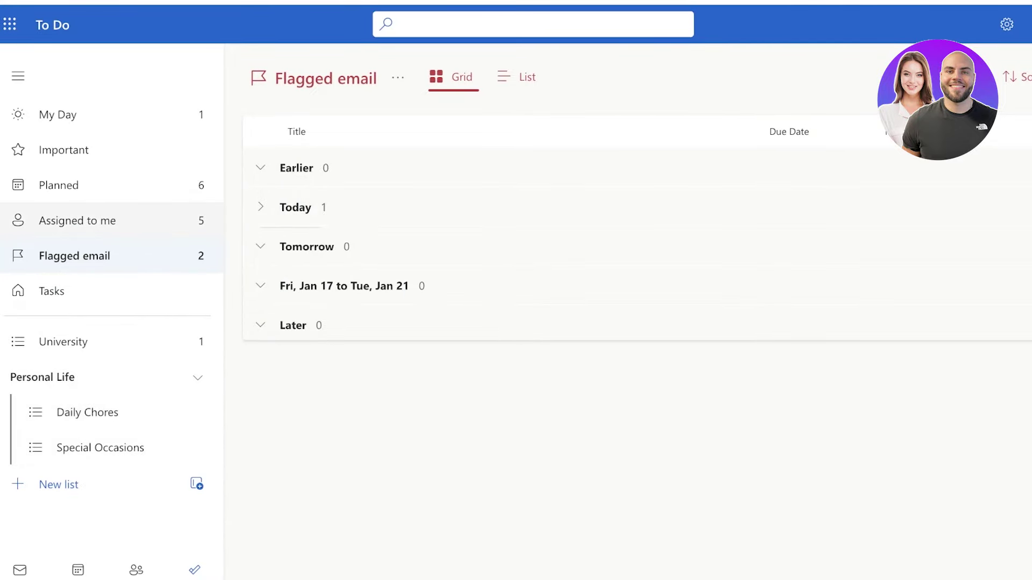
pyautogui.click(78, 220)
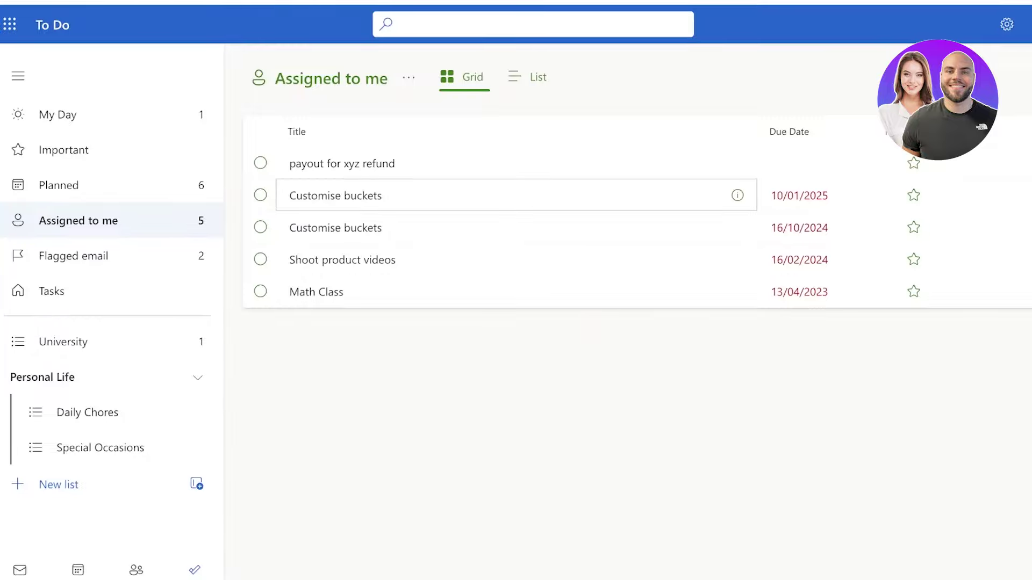
# Review the due date, plan and assignee details of the Customise buckets, Shoot product videos and Math Class tasks in Assigned to me
pyautogui.click(737, 195)
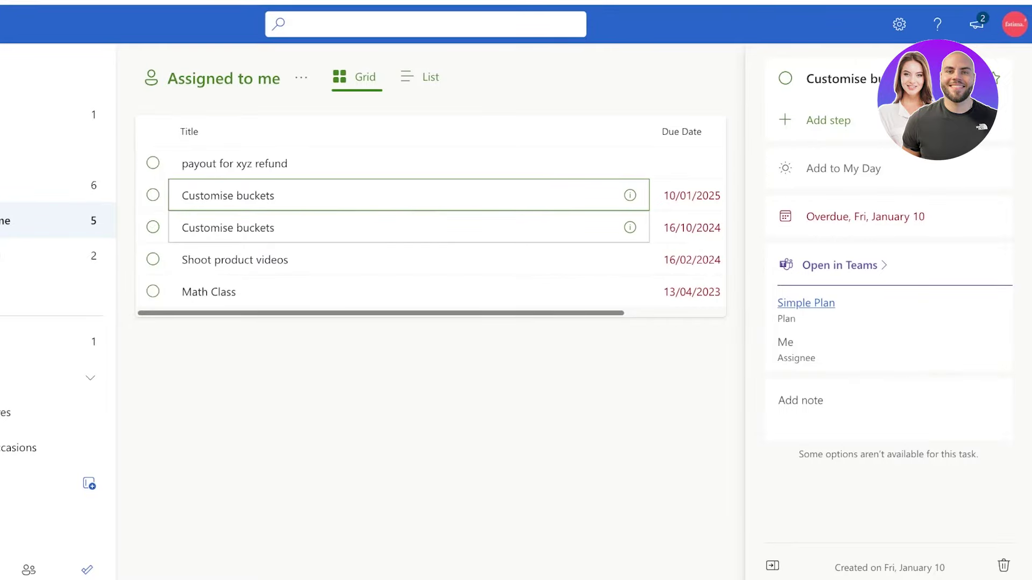
pyautogui.click(377, 227)
pyautogui.click(377, 260)
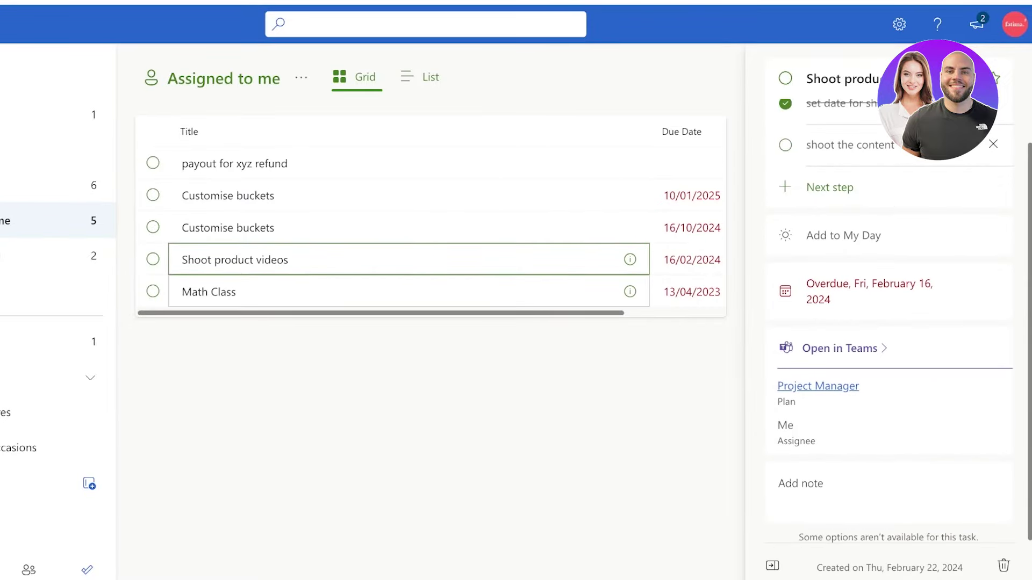
pyautogui.click(377, 292)
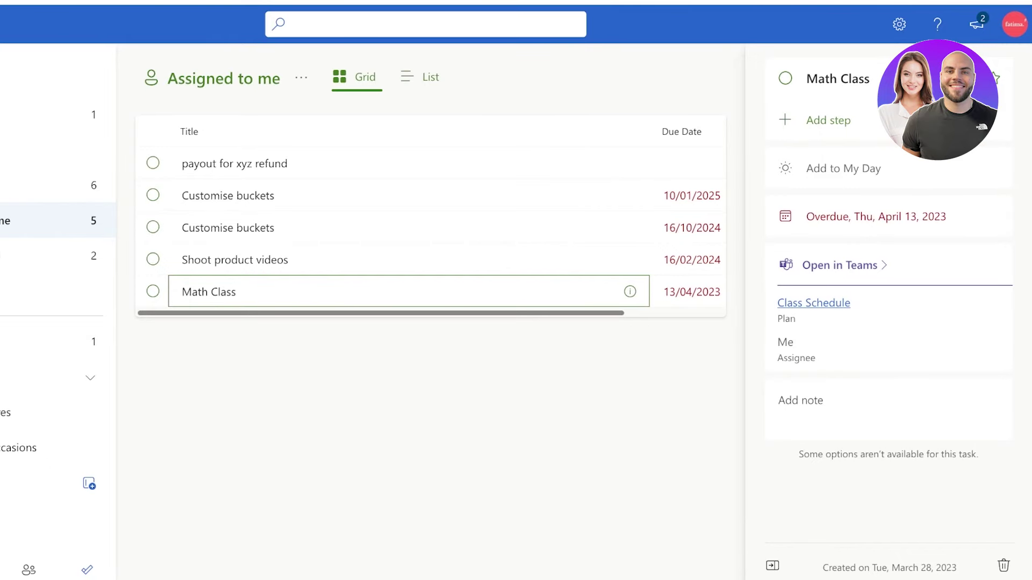
pyautogui.click(377, 259)
pyautogui.click(376, 227)
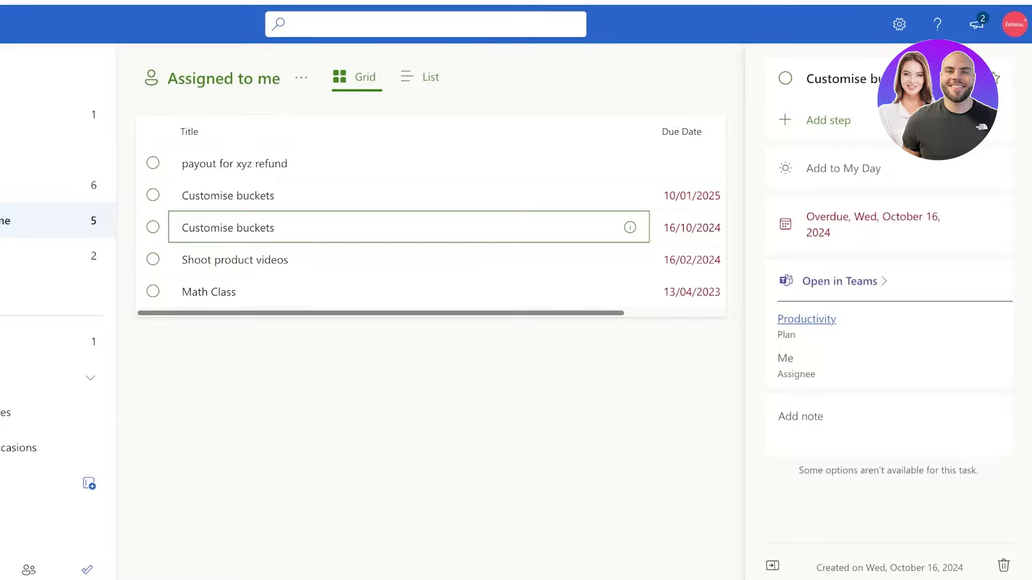
# Mark all five tasks in the Assigned to me list as completed
pyautogui.click(152, 164)
pyautogui.click(152, 163)
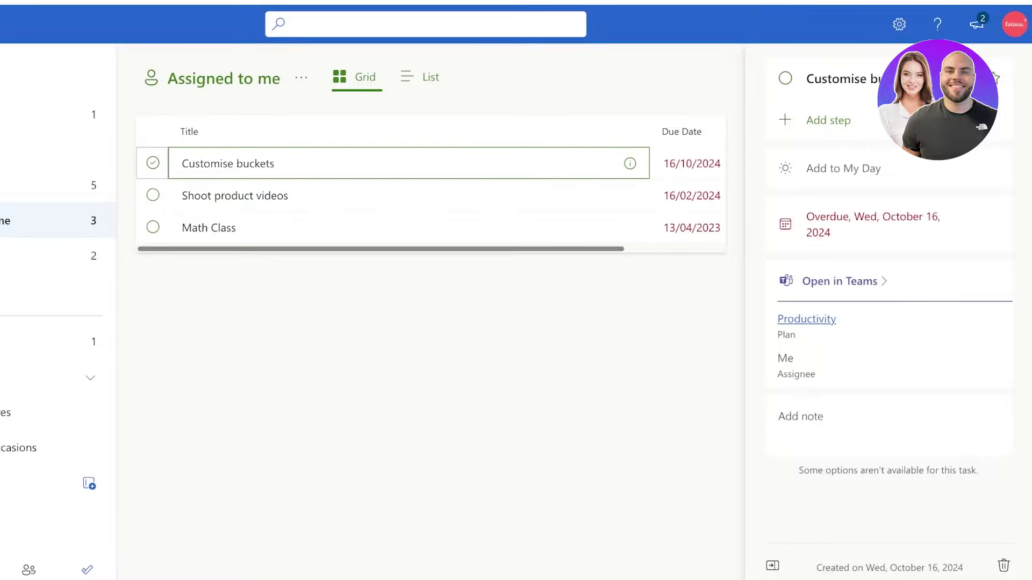
pyautogui.click(153, 164)
pyautogui.click(153, 164)
pyautogui.click(153, 164)
# Open the Planned list, expand the Later group and mark the "Find a research topic" task as completed from its details
pyautogui.click(32, 185)
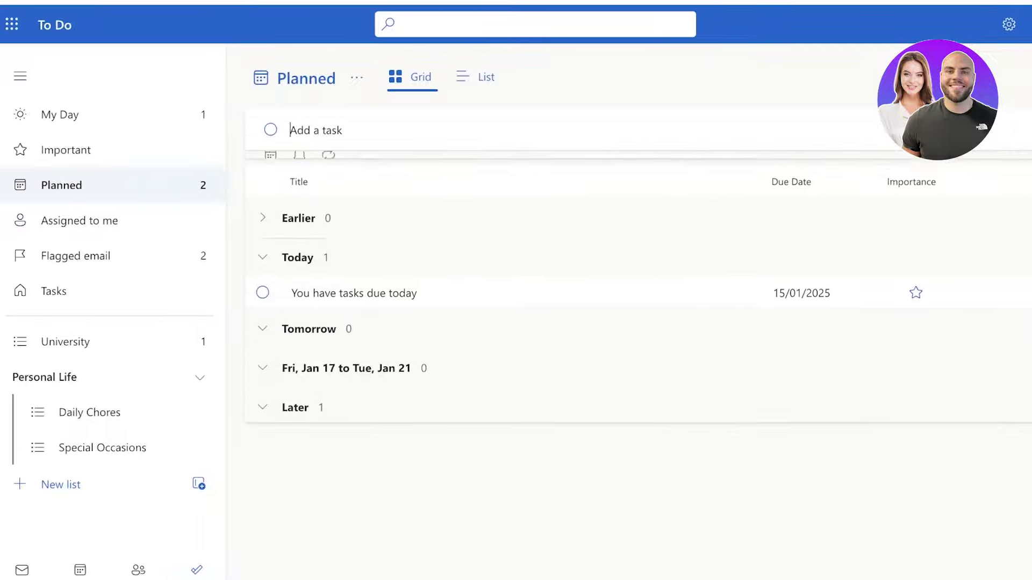
pyautogui.click(294, 436)
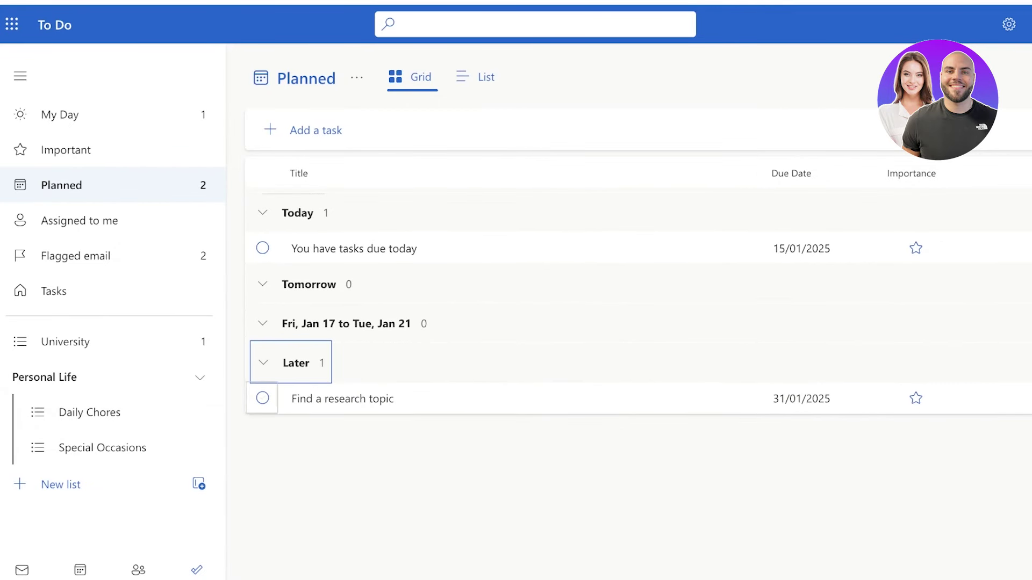
pyautogui.click(740, 399)
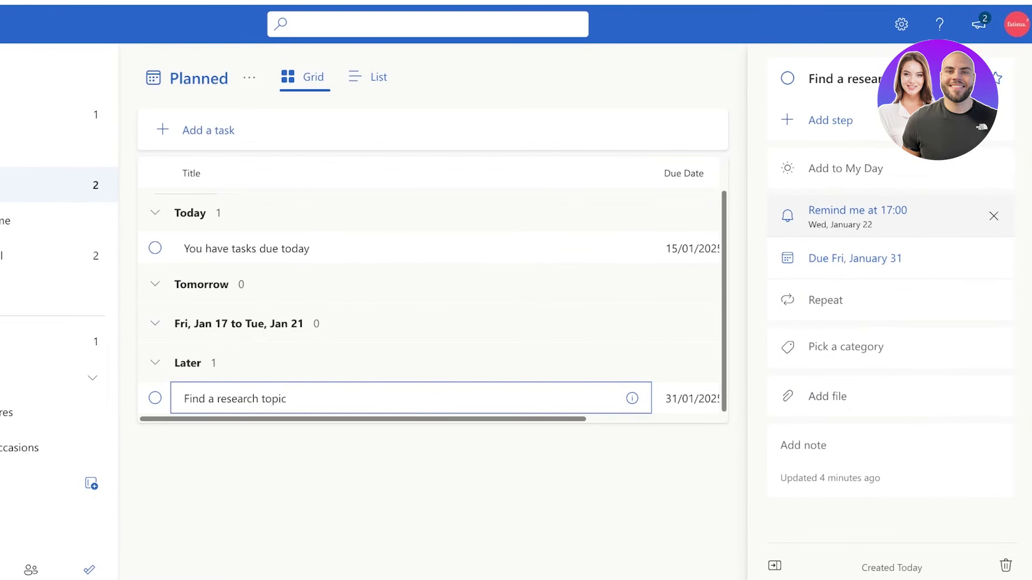
pyautogui.scroll(1, 429, 304)
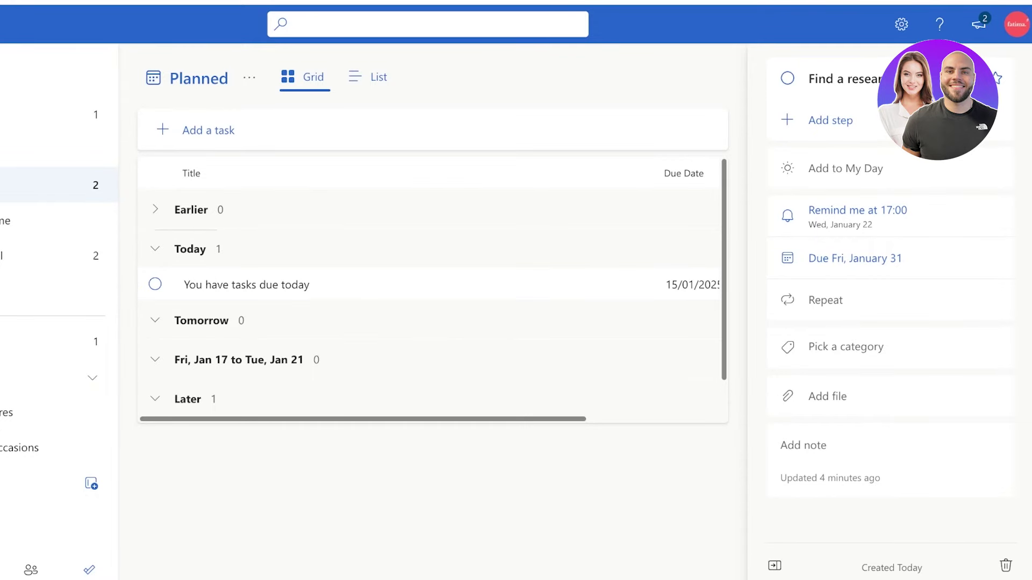
pyautogui.click(787, 78)
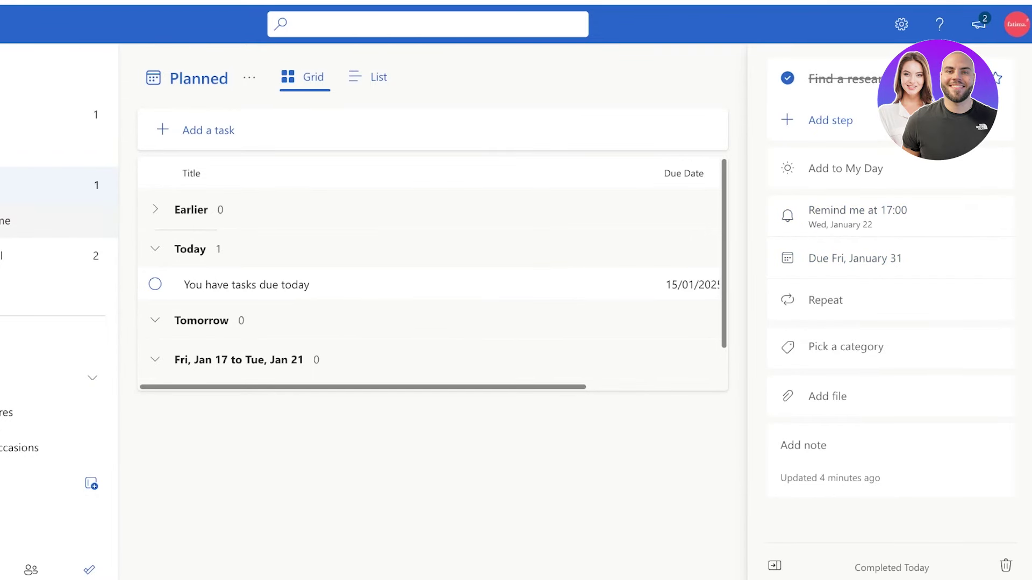
# View the Important list and return to the My Day list
pyautogui.click(61, 150)
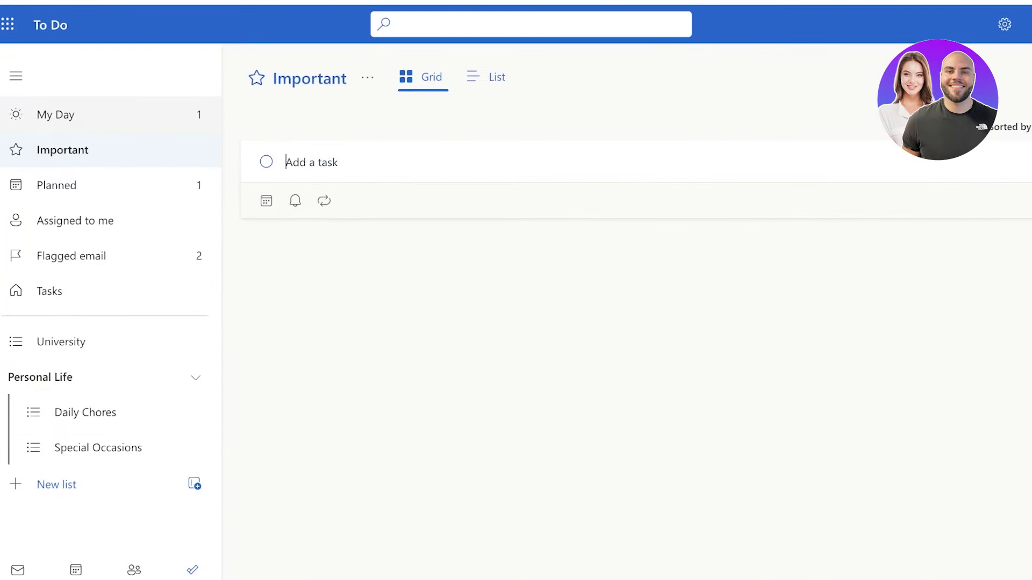
pyautogui.click(56, 115)
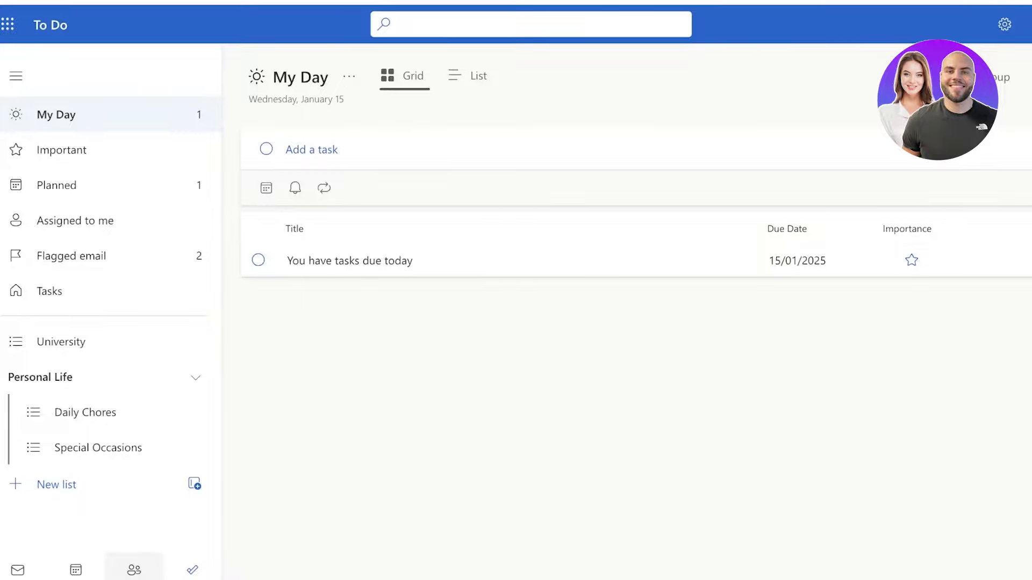
pyautogui.click(134, 570)
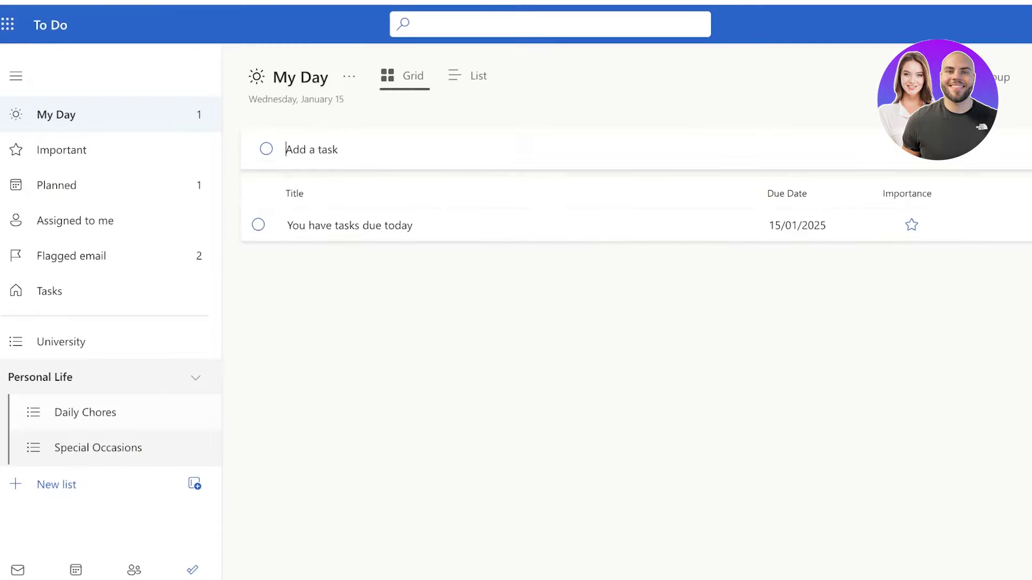
pyautogui.click(76, 570)
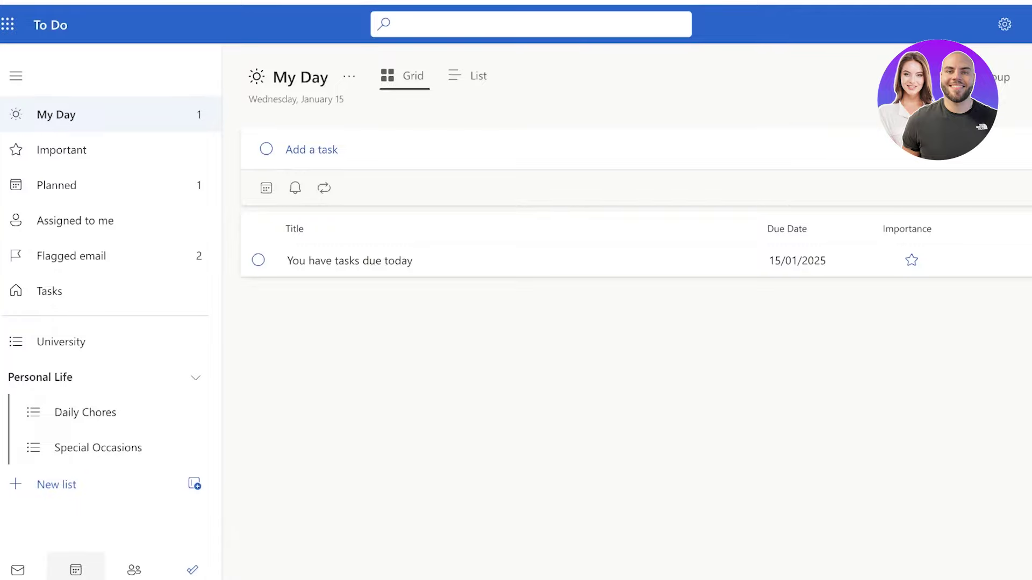
pyautogui.click(18, 570)
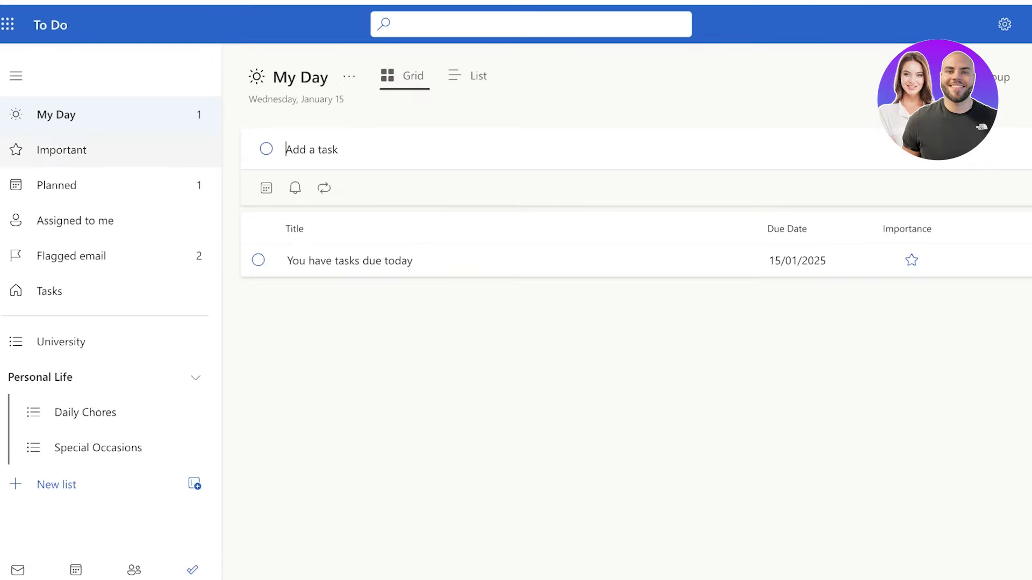
pyautogui.click(56, 114)
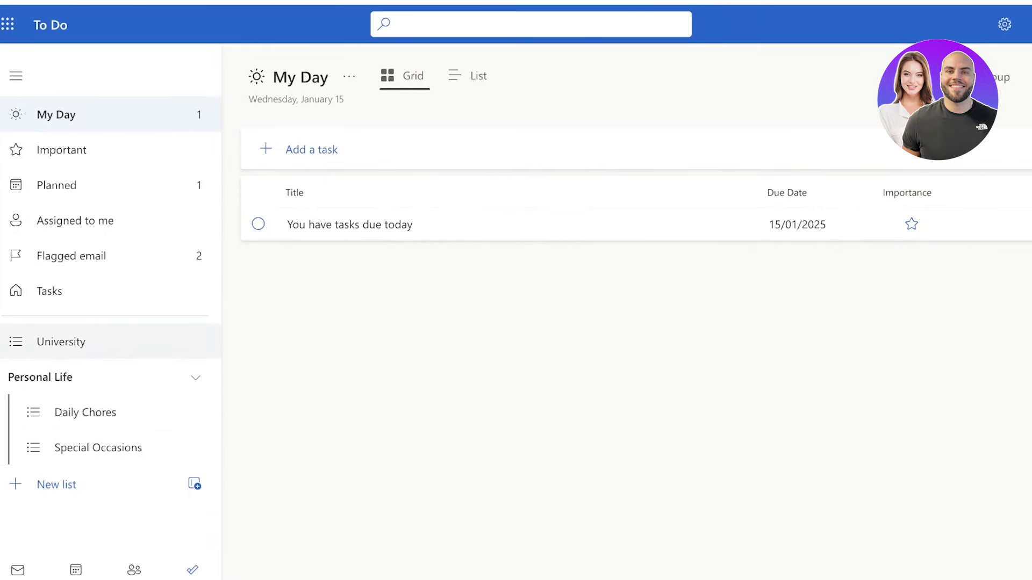
# Open the University list, check its completed tasks and collapse the Completed group again
pyautogui.click(61, 342)
pyautogui.click(305, 246)
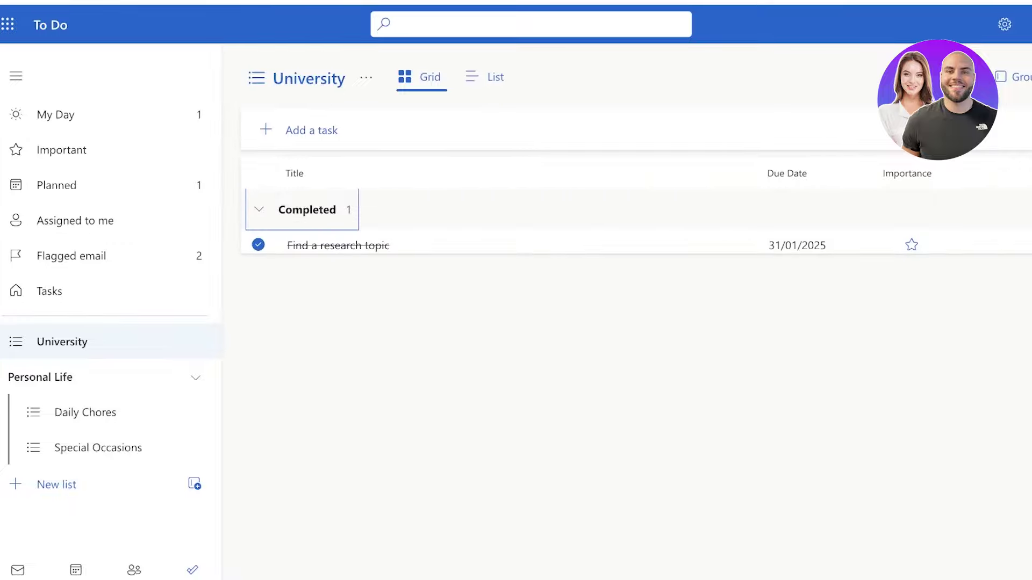
pyautogui.click(302, 210)
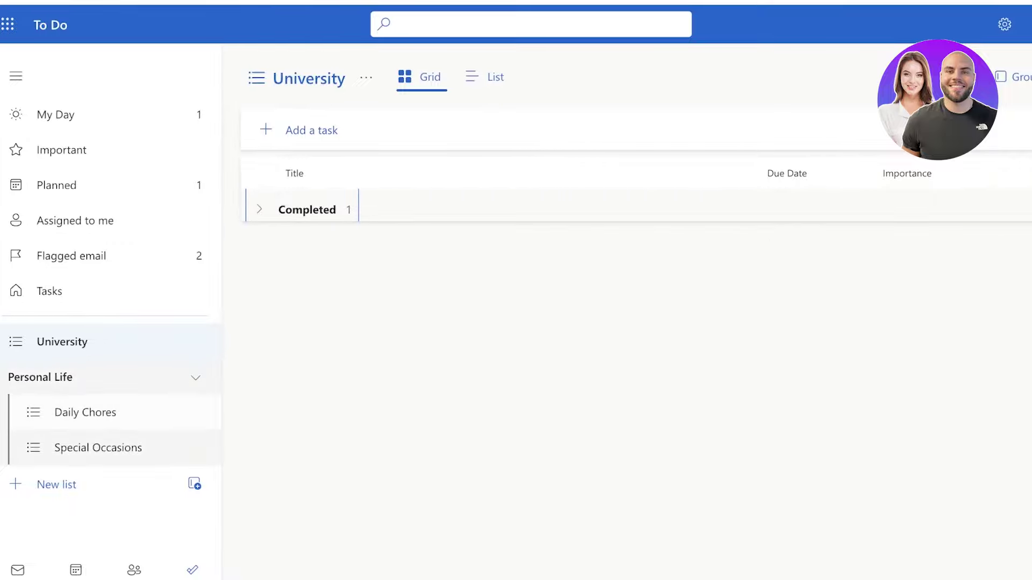
# Look at the Daily Chores list and add a task named after a person's birthday to the Special Occasions list
pyautogui.click(85, 413)
pyautogui.click(98, 448)
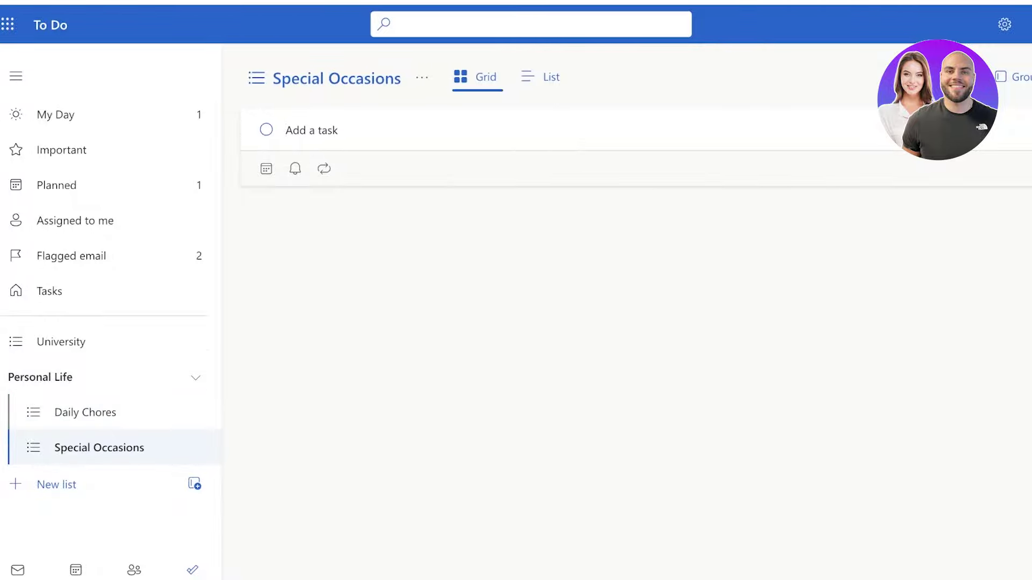
pyautogui.write('Sara Bday')
pyautogui.press('Return')
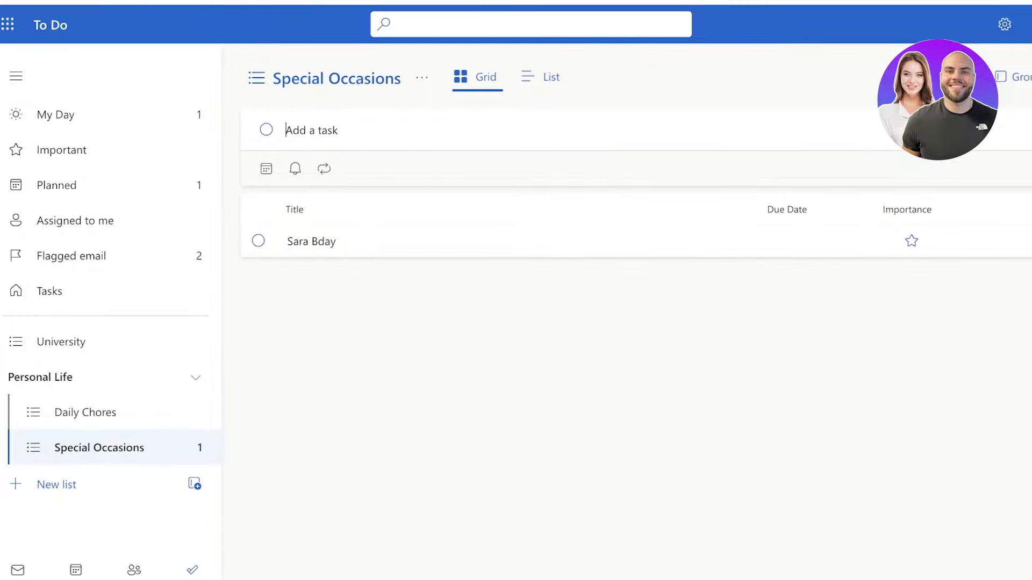
# Mark the birthday task as important, set its due date to 18/01/2025 and open its details
pyautogui.click(912, 241)
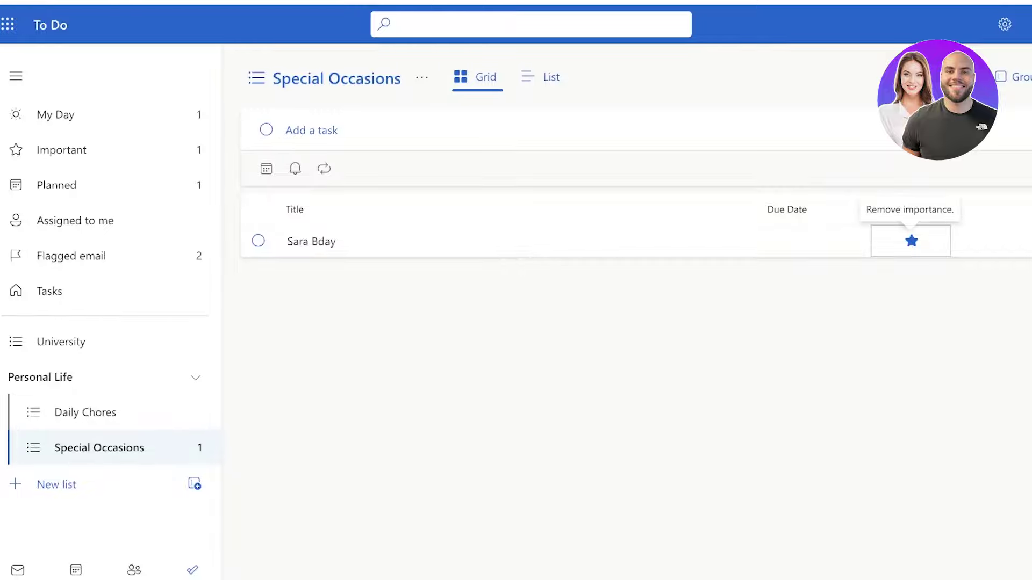
pyautogui.click(857, 241)
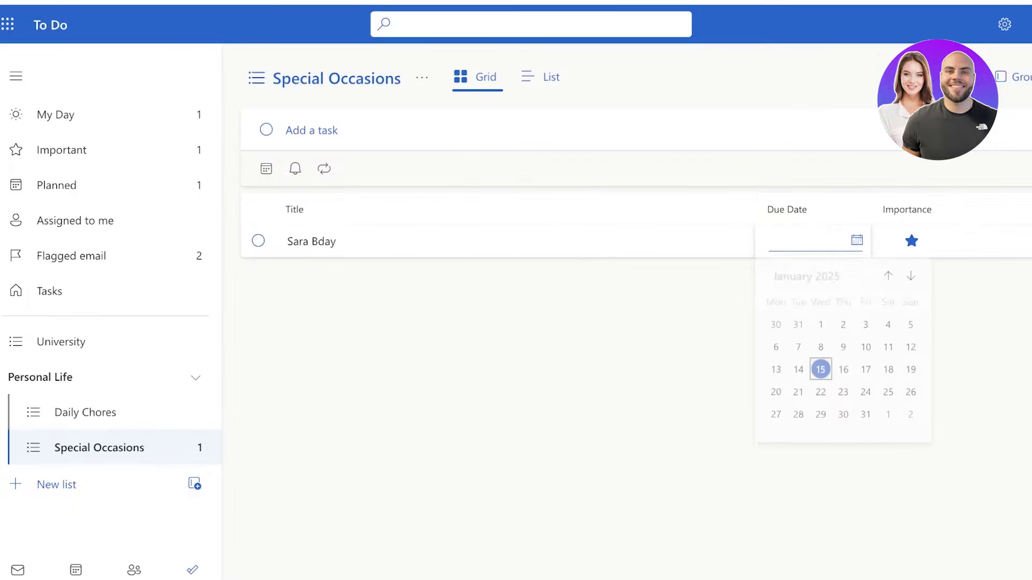
pyautogui.click(888, 374)
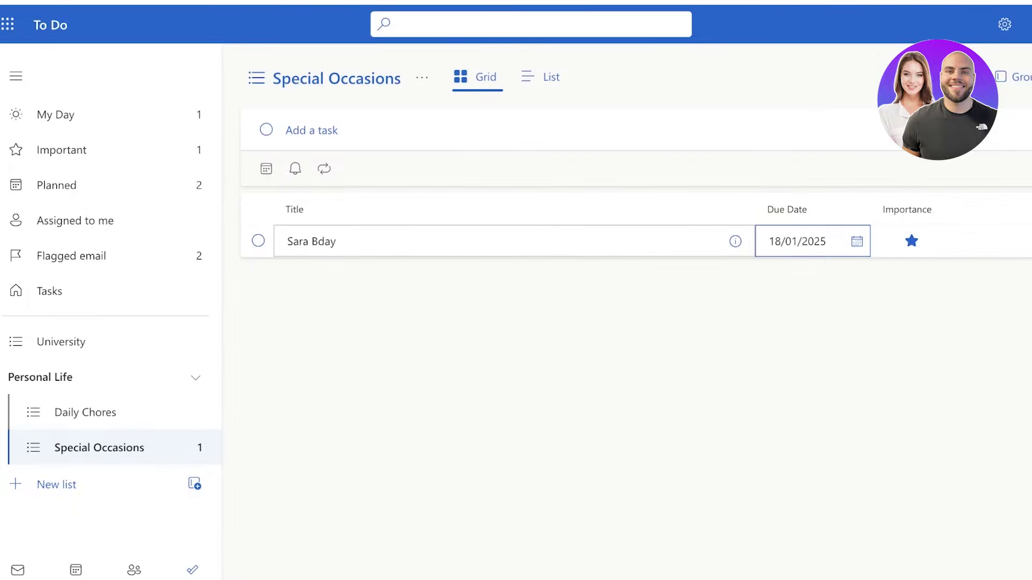
pyautogui.click(735, 241)
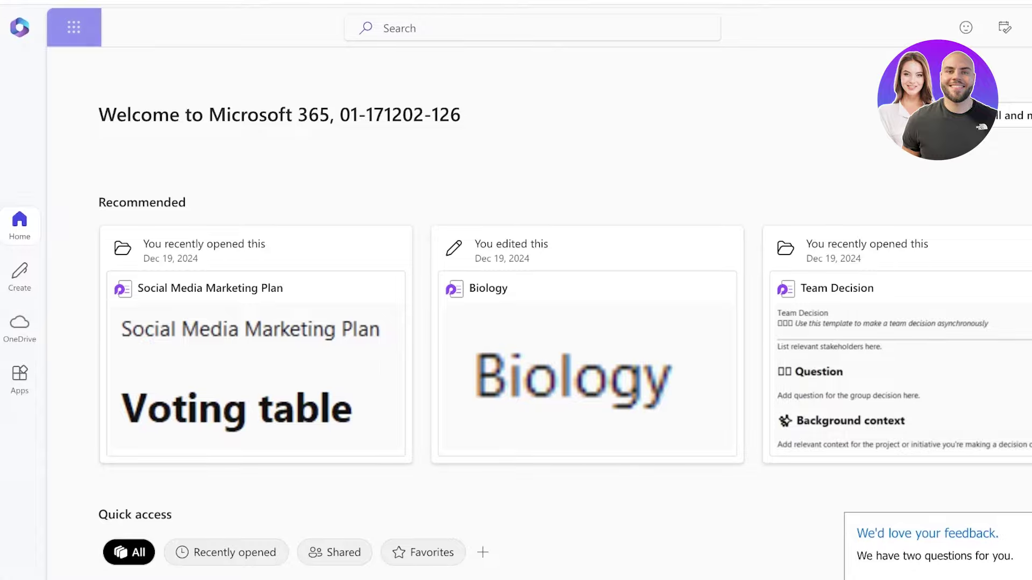
# View the available apps in the Microsoft 365 app launcher, and return to To Do to check the Planned and My Day lists
pyautogui.click(73, 27)
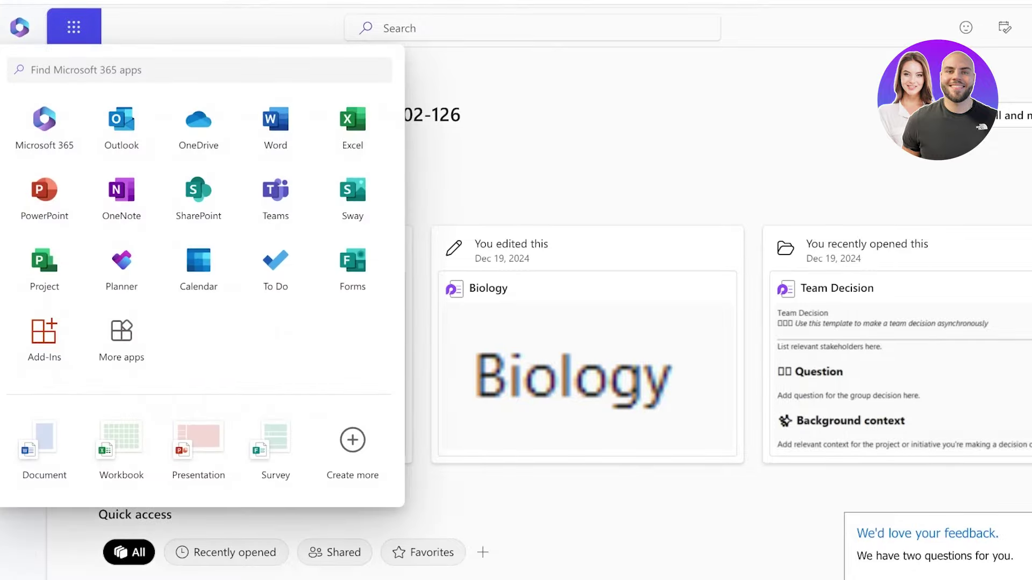
pyautogui.click(120, 202)
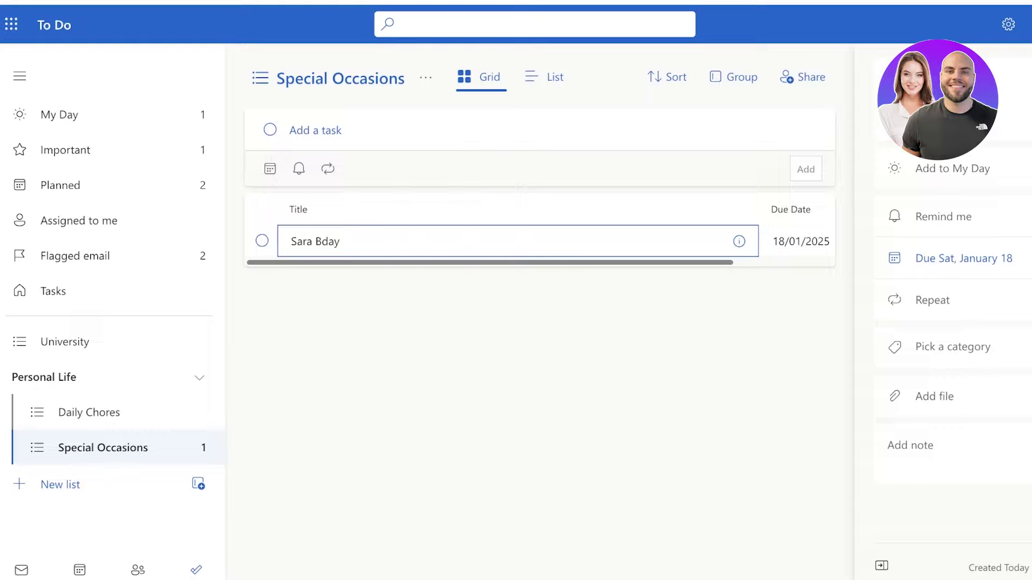
pyautogui.click(80, 185)
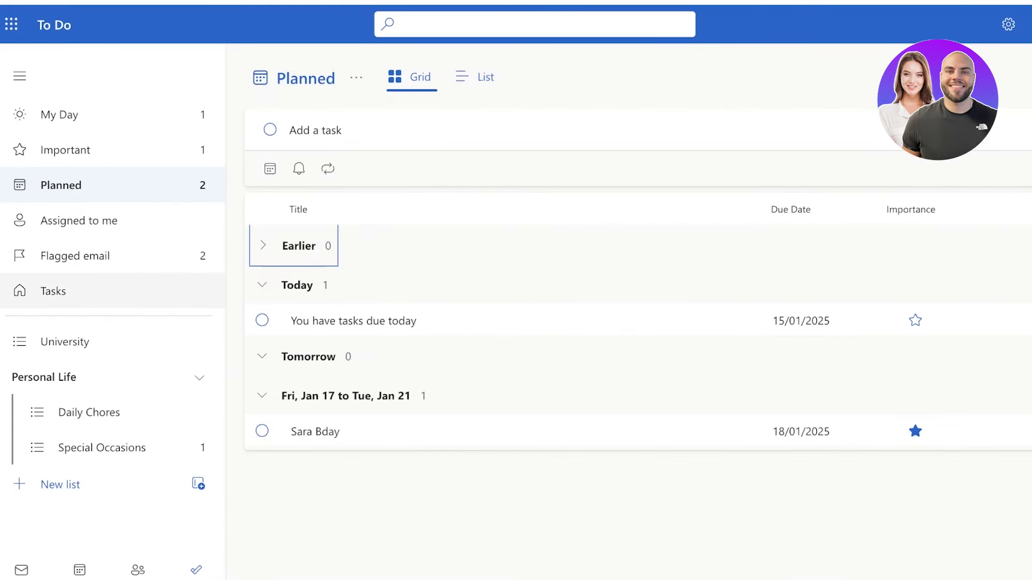
pyautogui.click(59, 115)
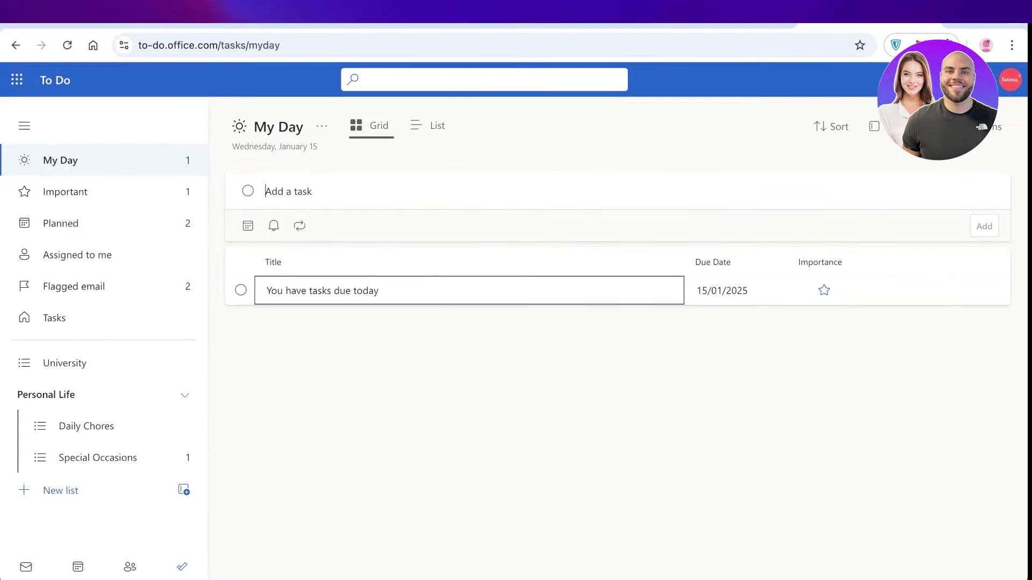